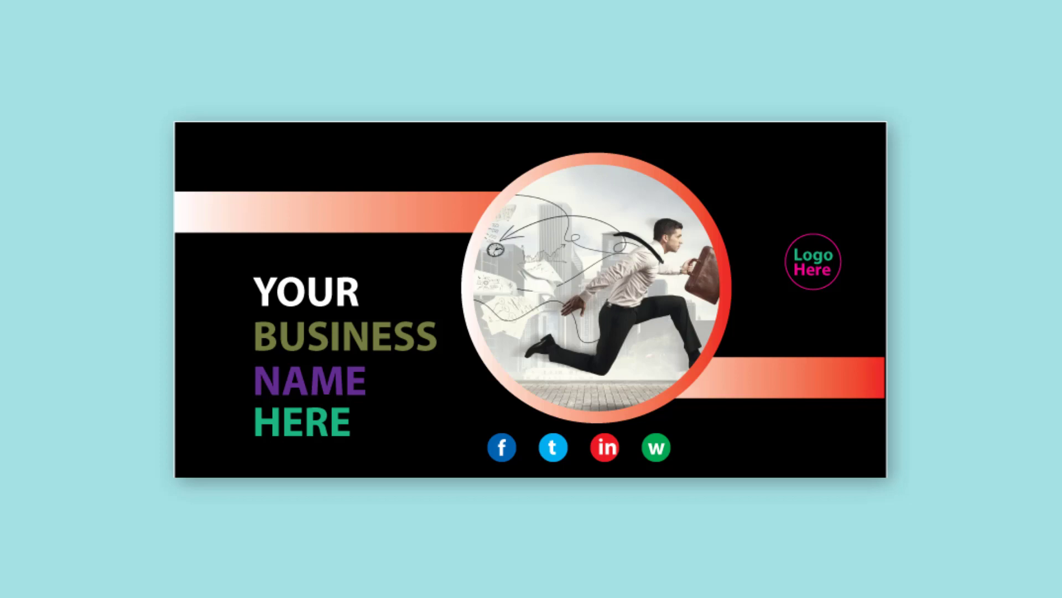
Create a new document with the default settings
key("ctrl+n")
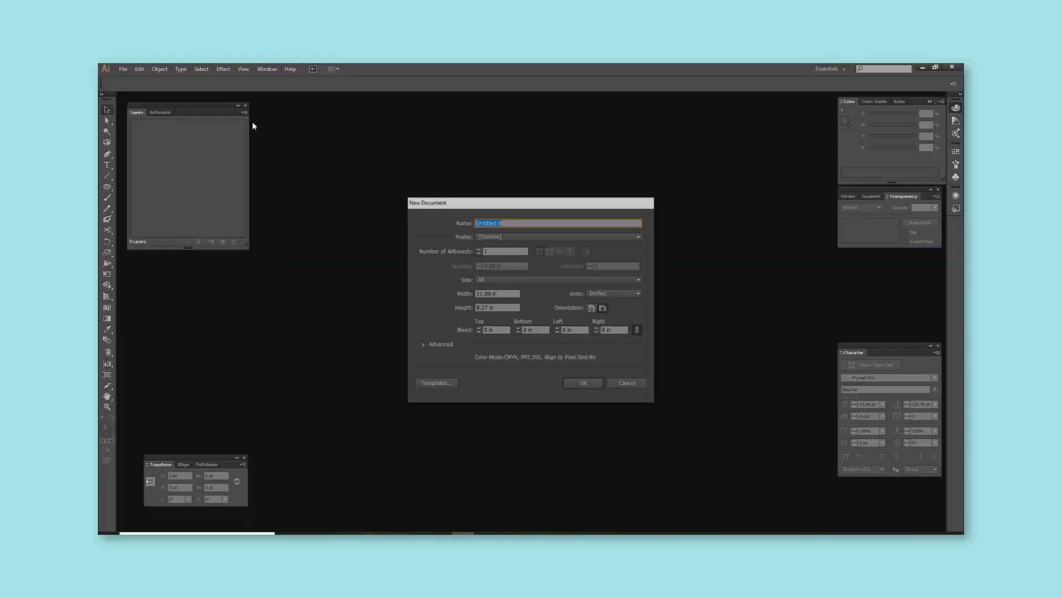
left_click(591, 383)
key("ctrl+shift+h")
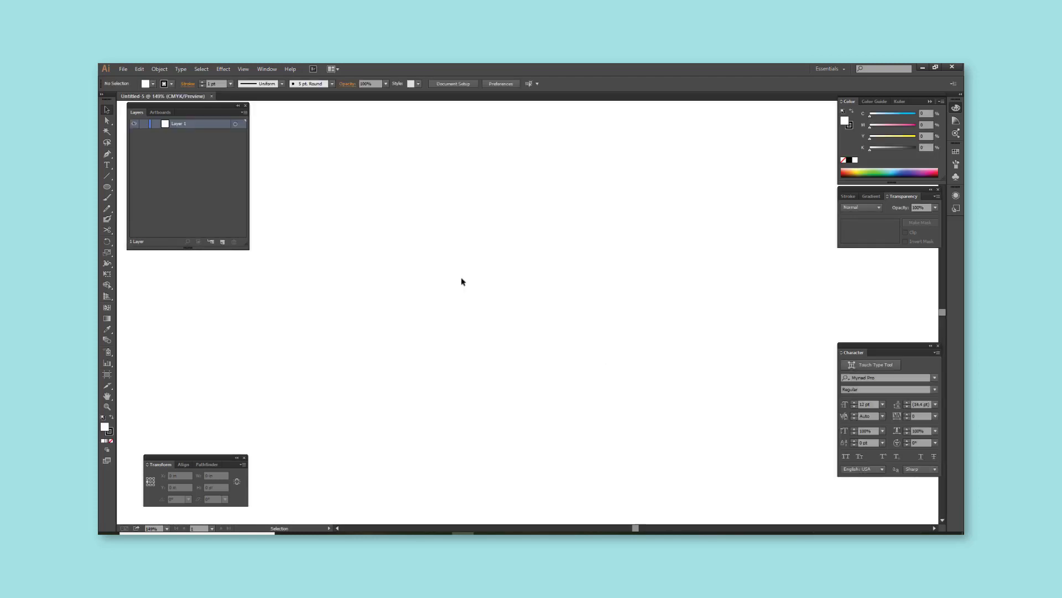
Draw a 10 by 5 inch rectangle as the banner background and centre it in view
left_click_drag(107, 187, 139, 191)
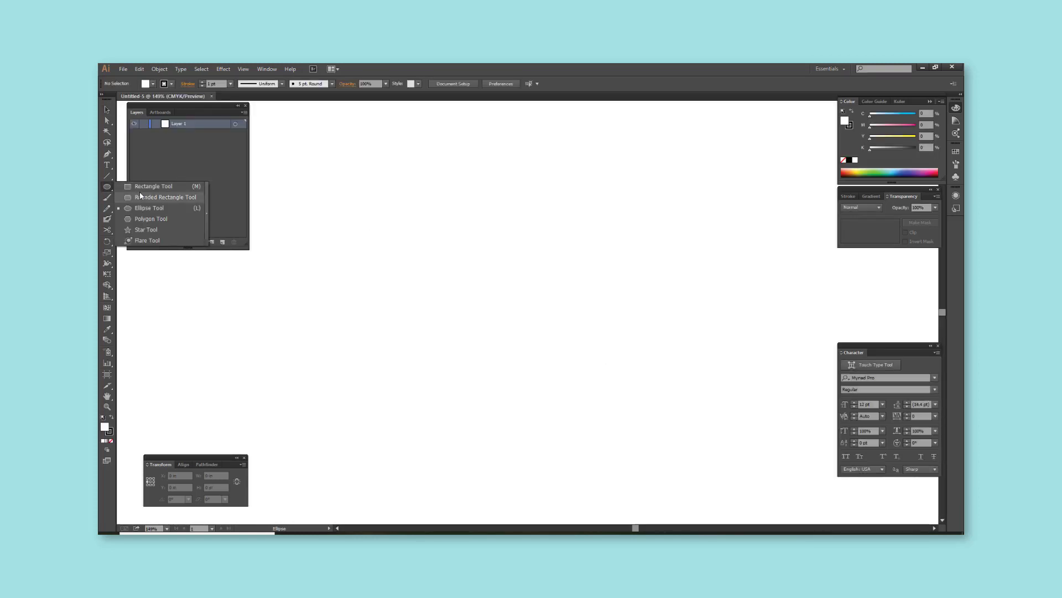
left_click(434, 249)
key("Return")
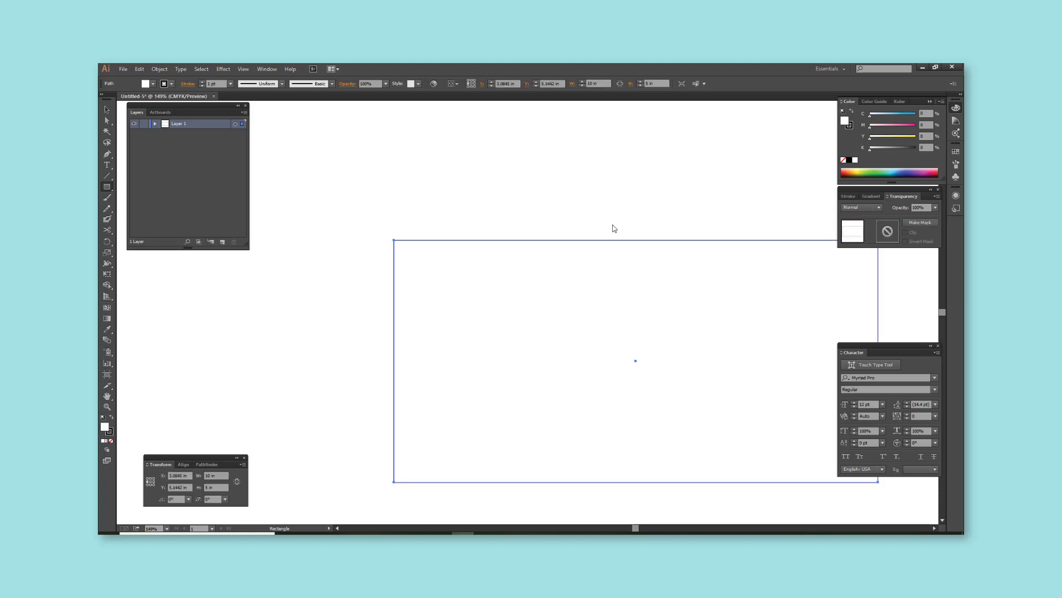
scroll(588, 280, "down", 1)
left_click_drag(588, 280, 563, 275)
scroll(563, 275, "up", 1)
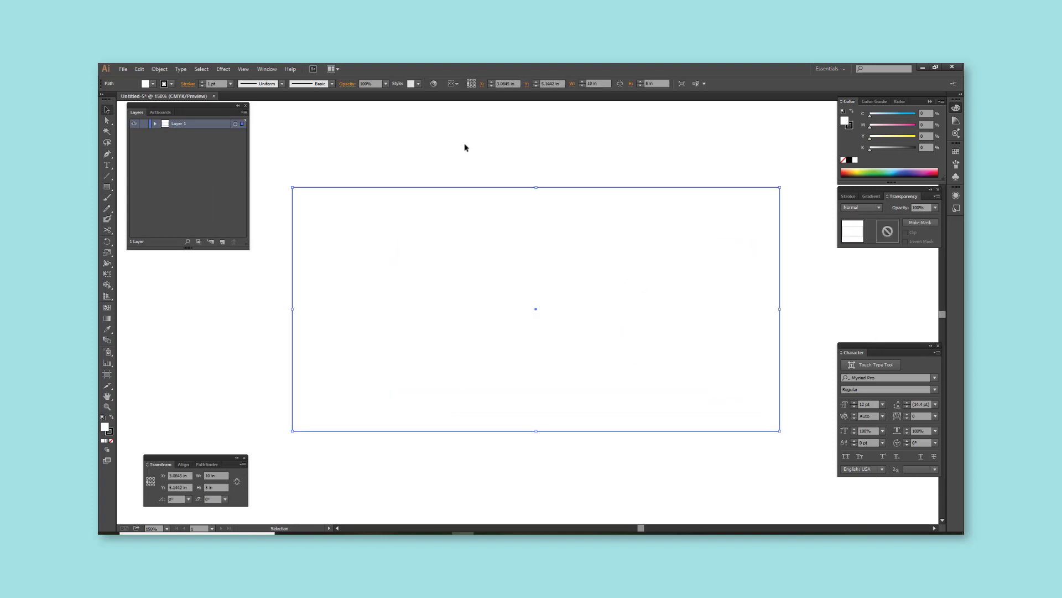
left_click(482, 166)
scroll(506, 163, "down", 1)
scroll(506, 167, "up", 1)
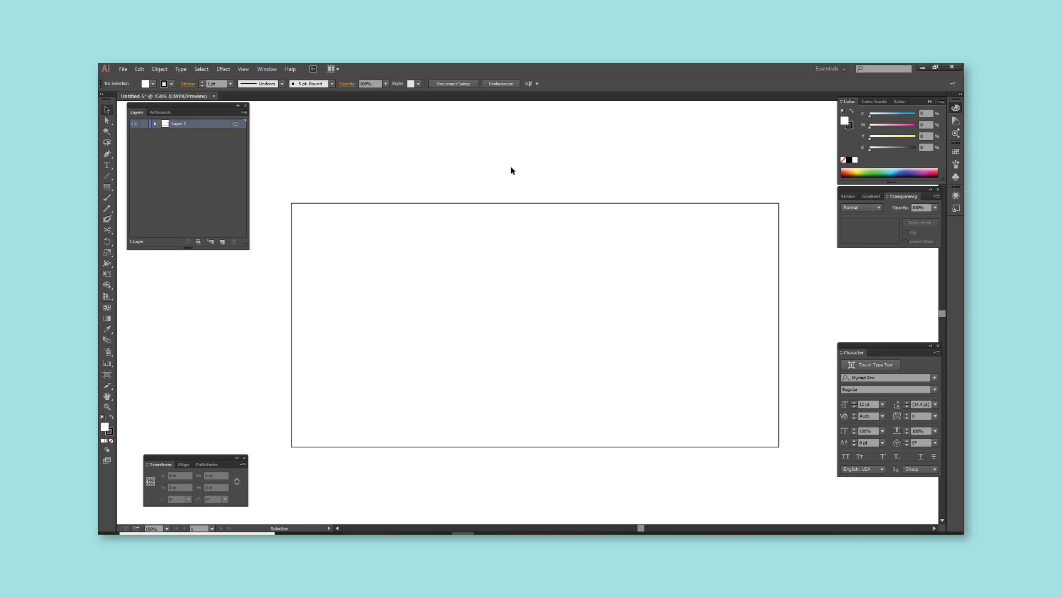
Draw a circle in the right half of the banner
left_click_drag(107, 186, 142, 208)
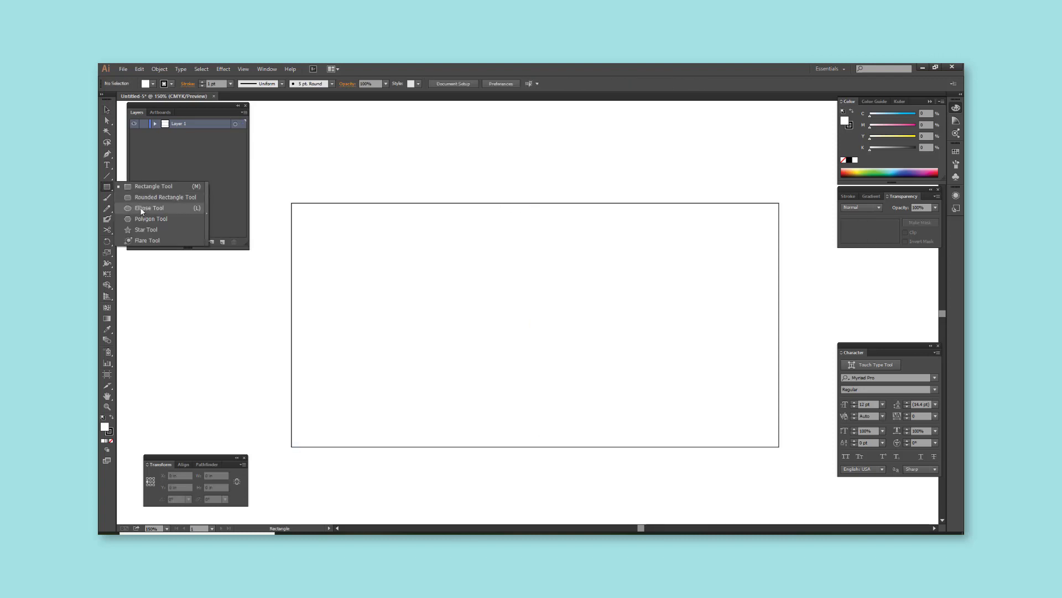
left_click_drag(555, 291, 657, 379)
left_click(107, 109)
left_click(117, 209)
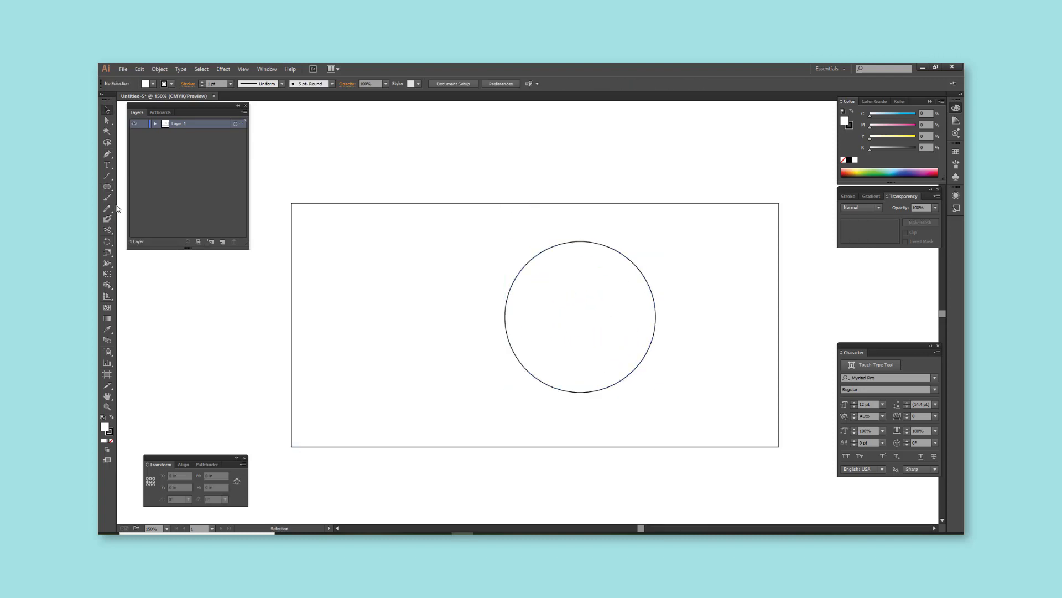
Draw a solid black bar running from the left edge into the circle
left_click_drag(107, 186, 183, 186)
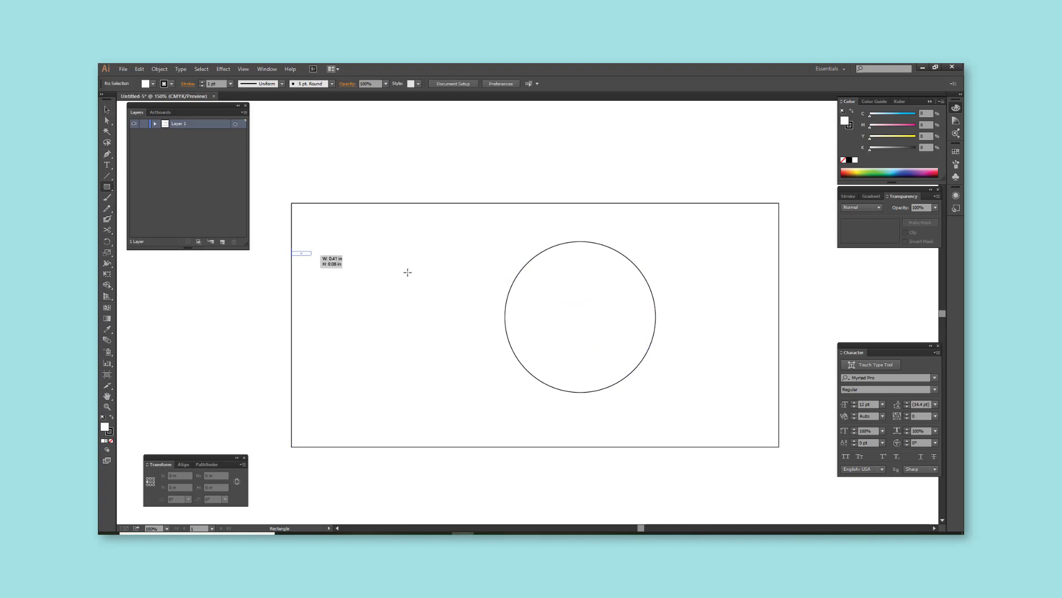
left_click_drag(407, 272, 589, 279)
key("v")
key("shift+x")
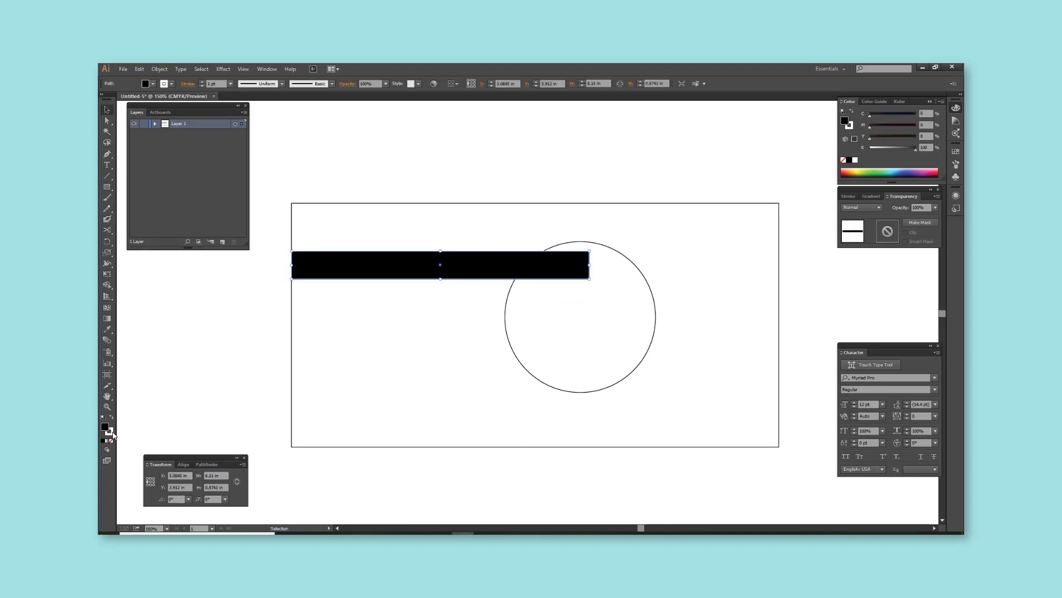
Bring the circle in front of the bar and duplicate the bar to the lower right
left_click(559, 346)
key("ctrl+shift+bracketright")
left_click(515, 166)
mouse_move(568, 279)
left_mouse_down()
mouse_move(744, 354)
mouse_move(760, 382)
mouse_move(633, 377)
left_mouse_up()
scroll(750, 385, "right", 5)
scroll(680, 382, "down", 1)
left_click(707, 387)
scroll(534, 375, "up", 1)
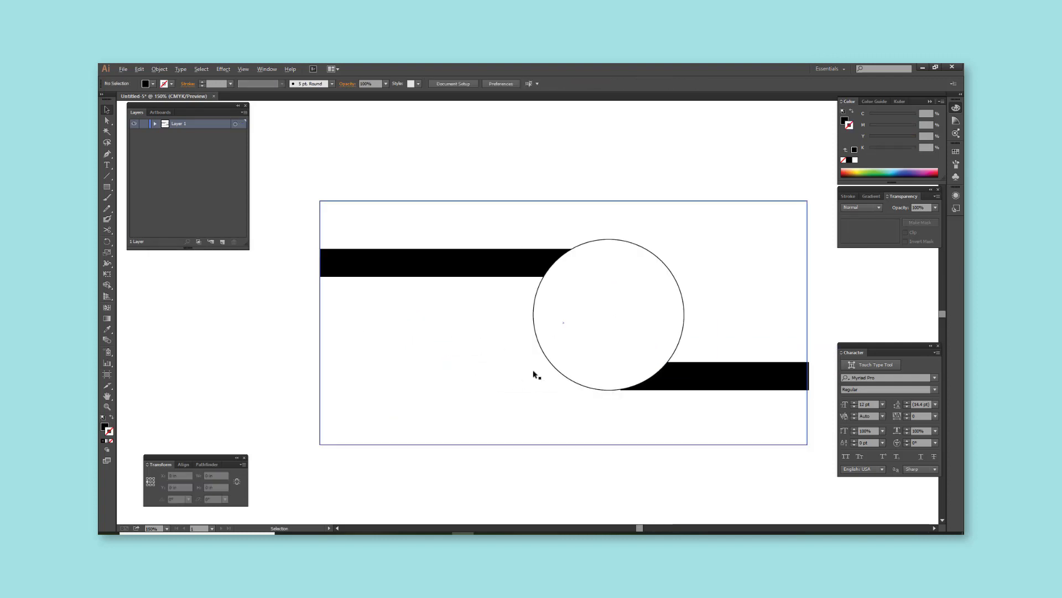
Enlarge the circle about its centre, then select both black bars
left_click(568, 362)
left_click_drag(684, 240, 697, 225)
scroll(659, 233, "down", 1)
scroll(657, 221, "right", 3)
left_click(641, 325)
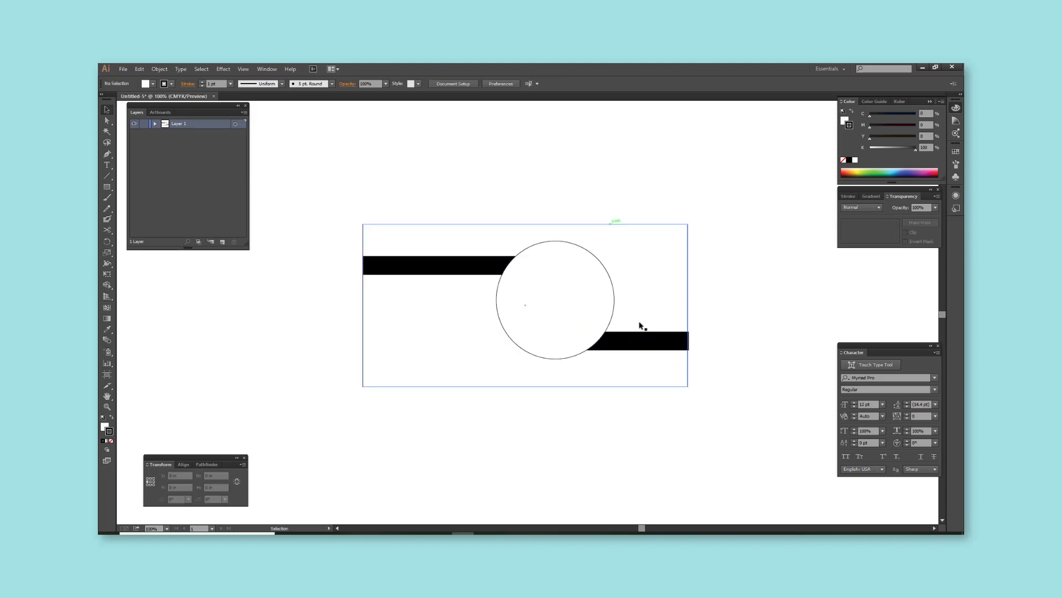
left_click(462, 265, "shift")
left_click(872, 196)
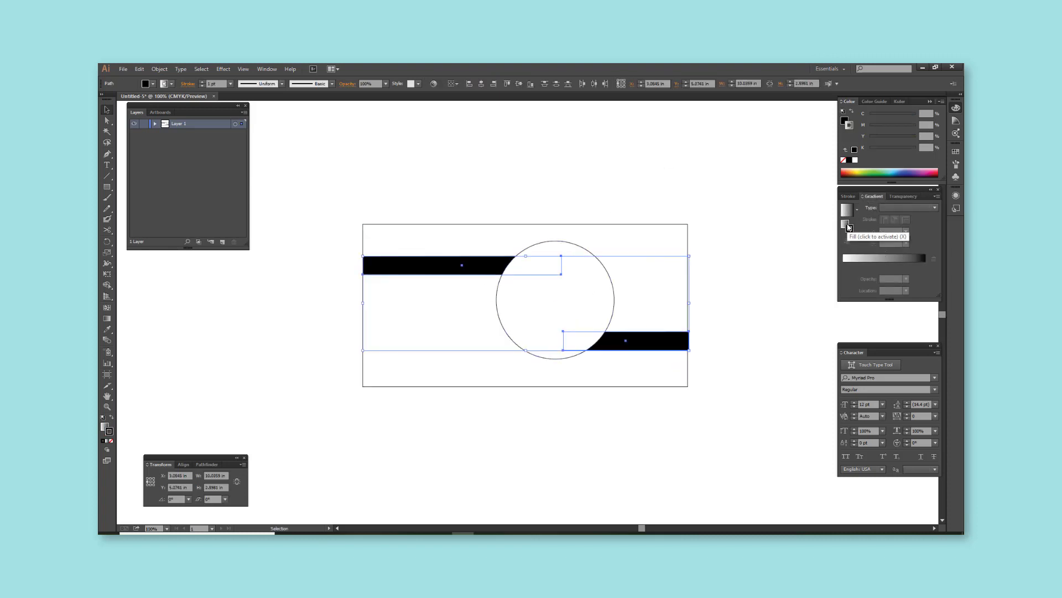
Give both bars a white-to-black gradient and the circle a 7 pt red outline
left_click(849, 227)
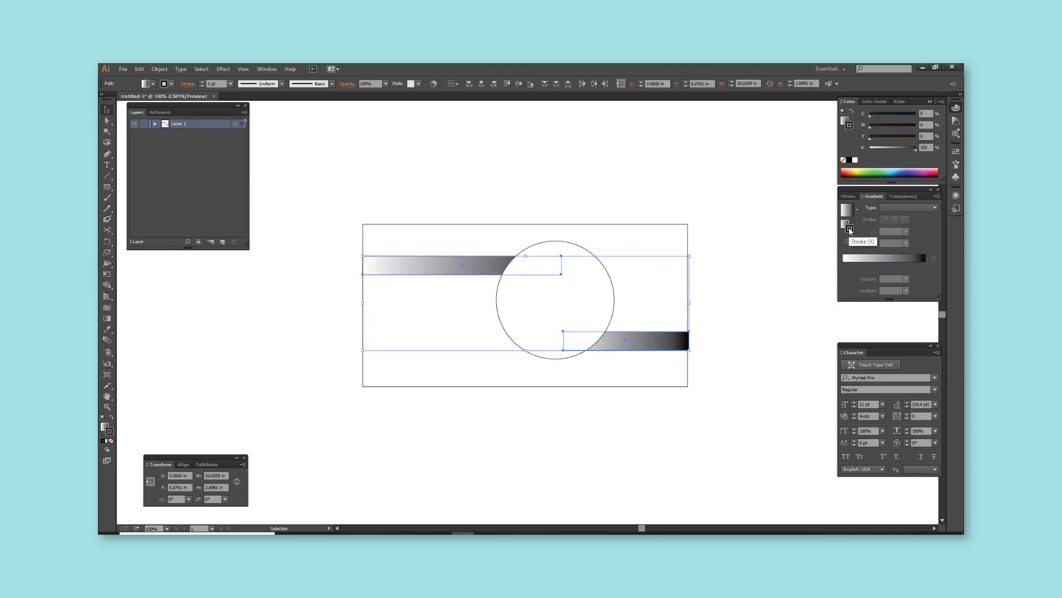
left_click(750, 214)
left_click(576, 324)
left_click(849, 196)
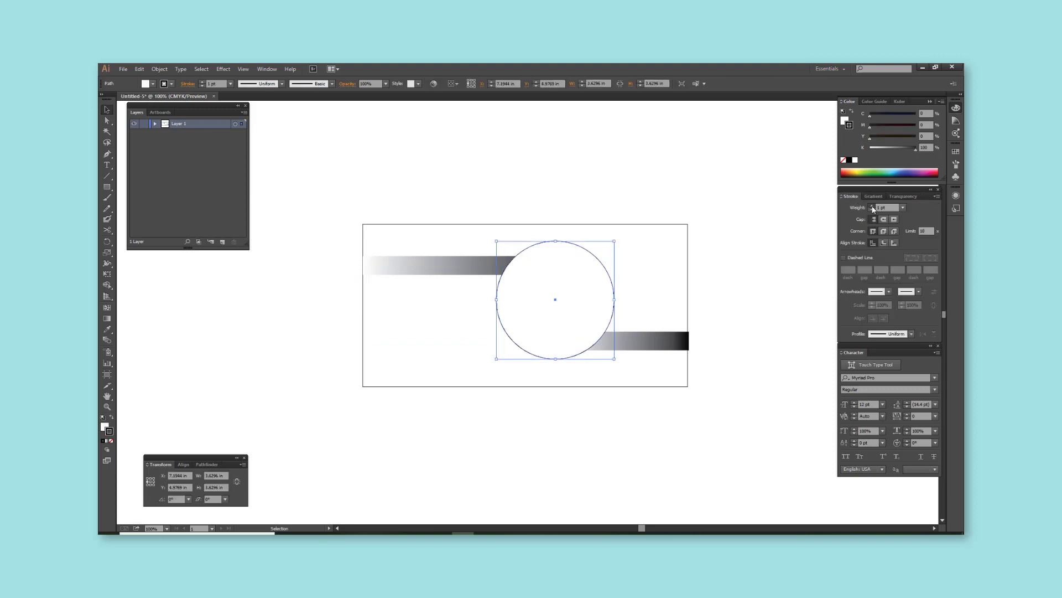
type("7")
mouse_move(889, 149)
left_mouse_down()
mouse_move(870, 147)
mouse_move(916, 125)
left_mouse_up()
left_click(716, 153)
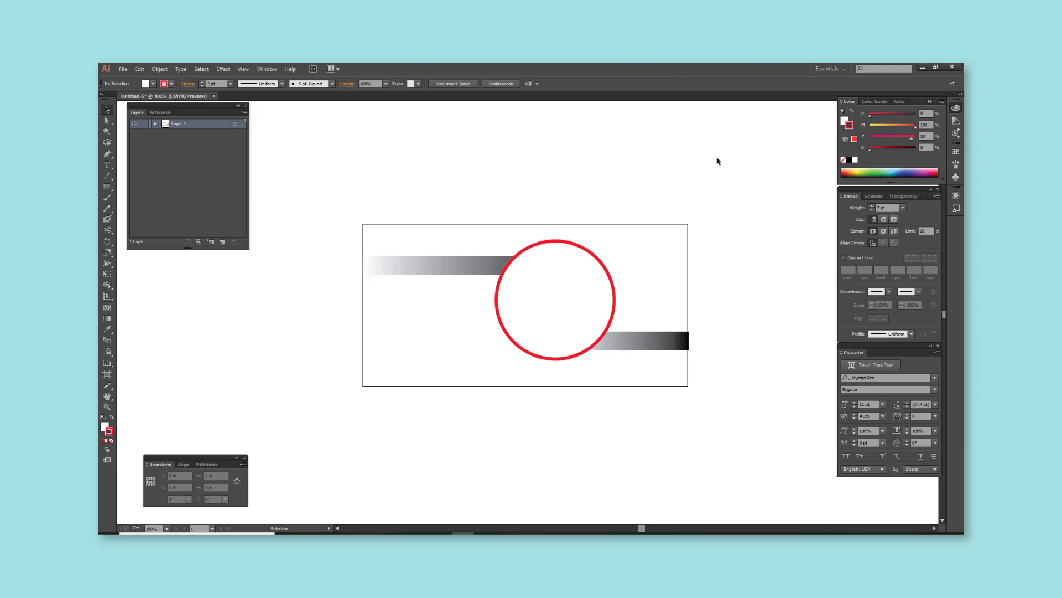
Check the background rectangle and expand Layer 1 to list its paths
left_click(636, 226)
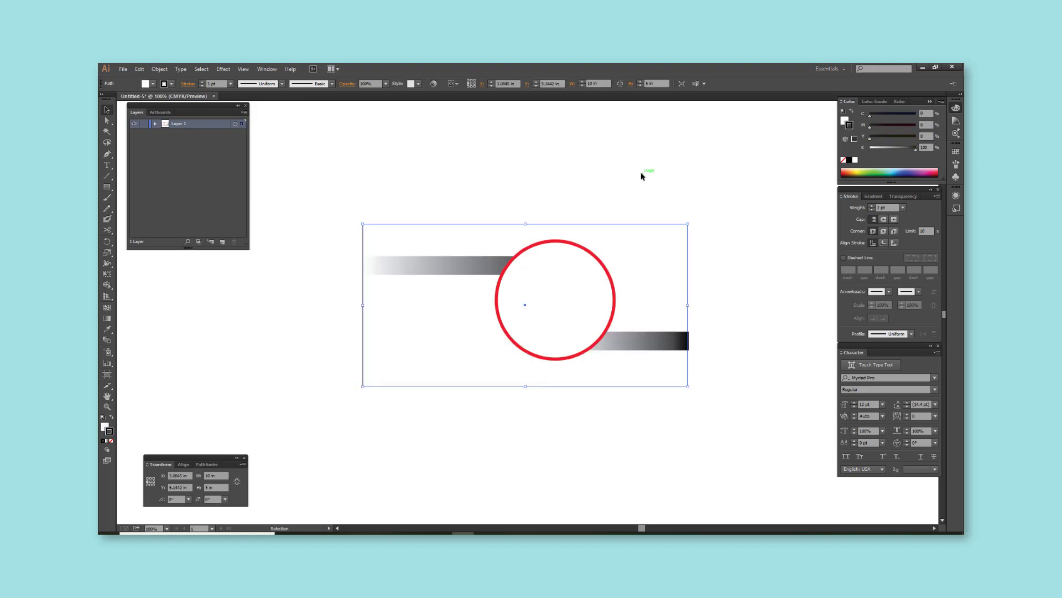
left_click(631, 177)
left_click(155, 123)
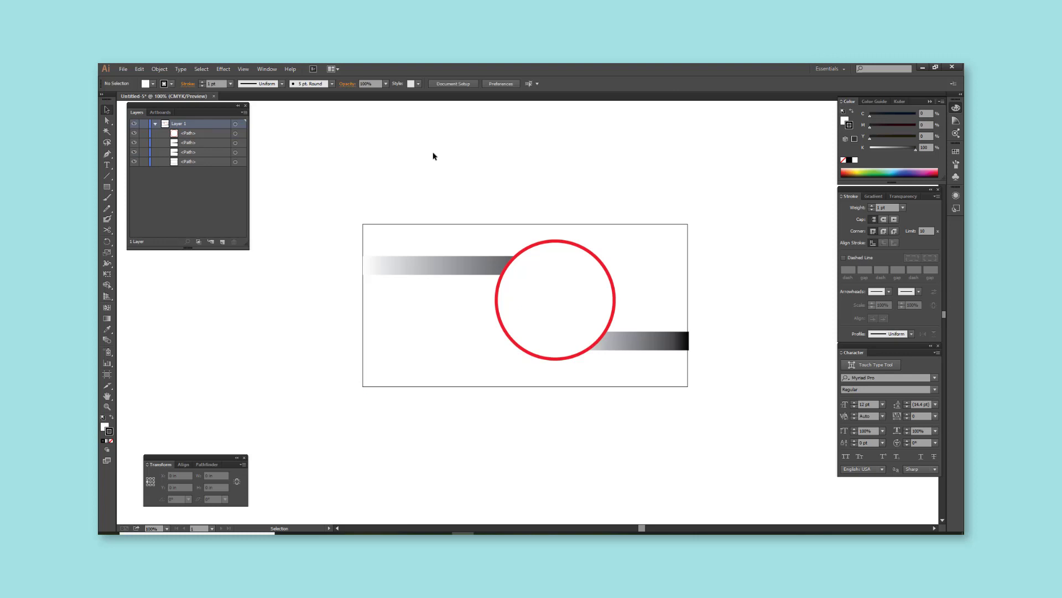
Add a text line left of the circle and resize it
key("t")
left_click(412, 322)
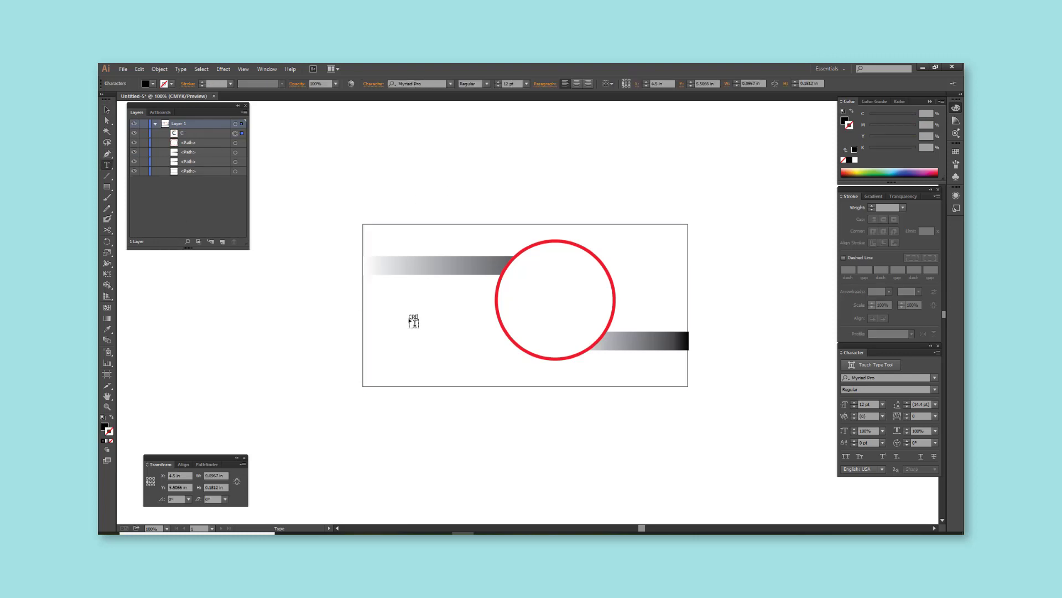
key("Escape")
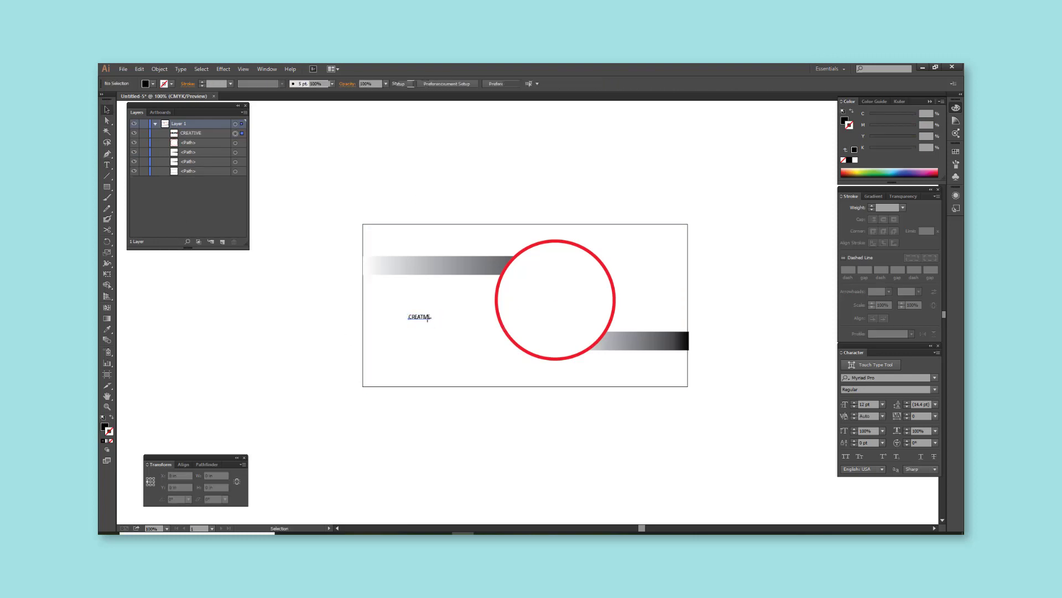
key("ctrl+plus")
left_click_drag(419, 315, 261, 285)
Retype the text as bold YOUR and enlarge it
type("t")
type("YOUR")
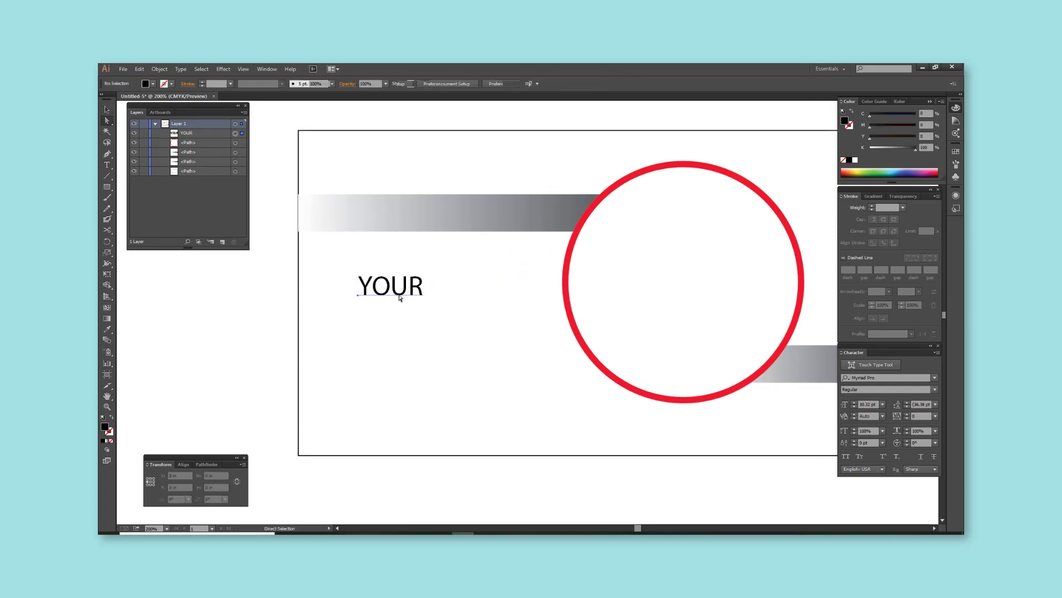
key("Escape")
left_click(487, 83)
left_click(487, 162)
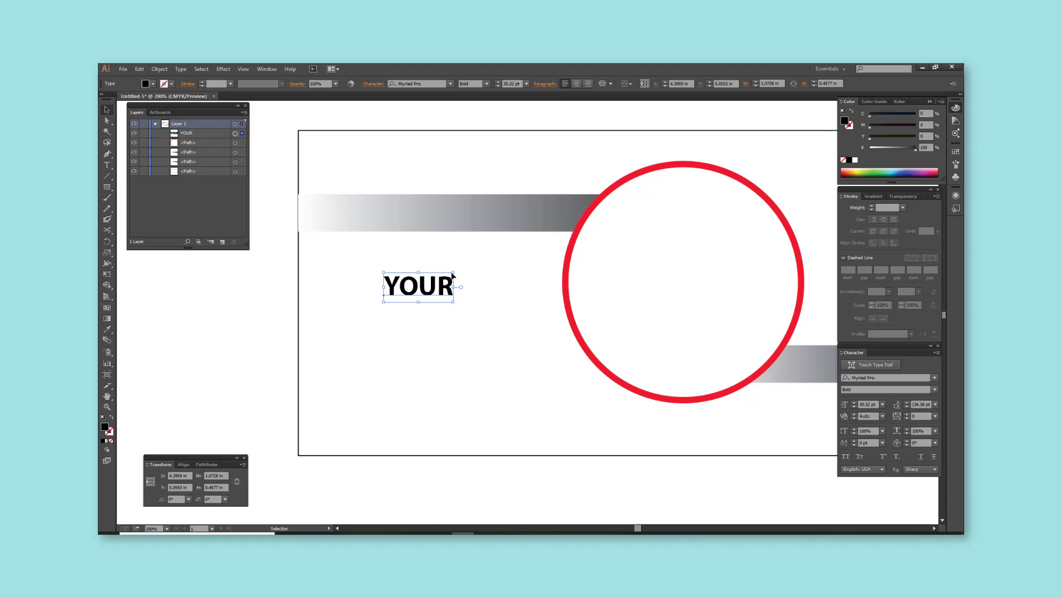
mouse_move(453, 302)
left_mouse_down()
mouse_move(467, 302)
mouse_move(418, 317)
left_mouse_up()
Change the copy below to BUSINESS, nudge it down, duplicate it, and colour it olive
double_click(418, 316)
type("BUS")
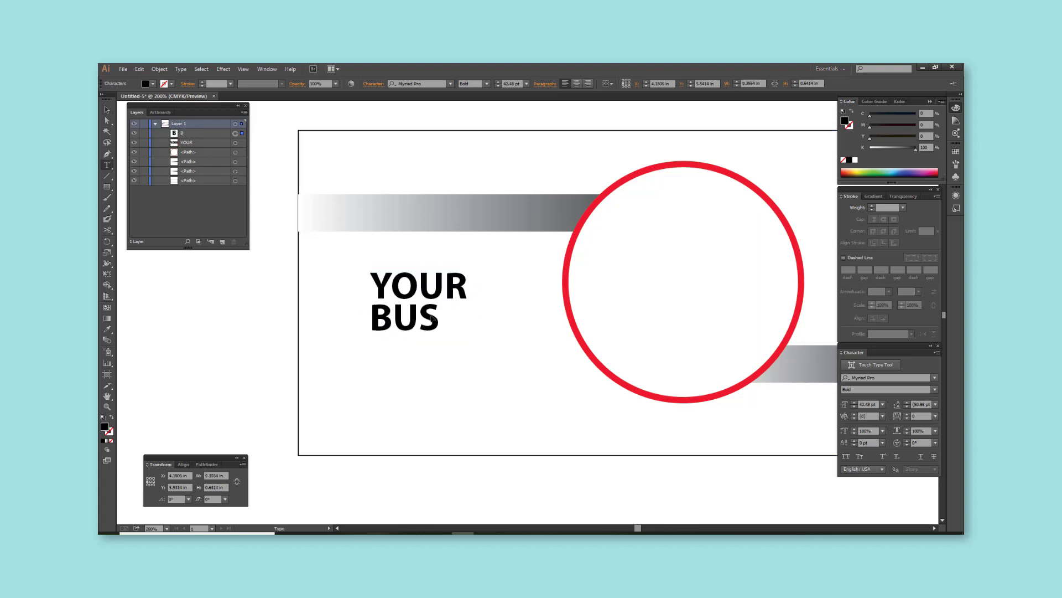
type("INESS")
key("Escape")
key("shift+Down")
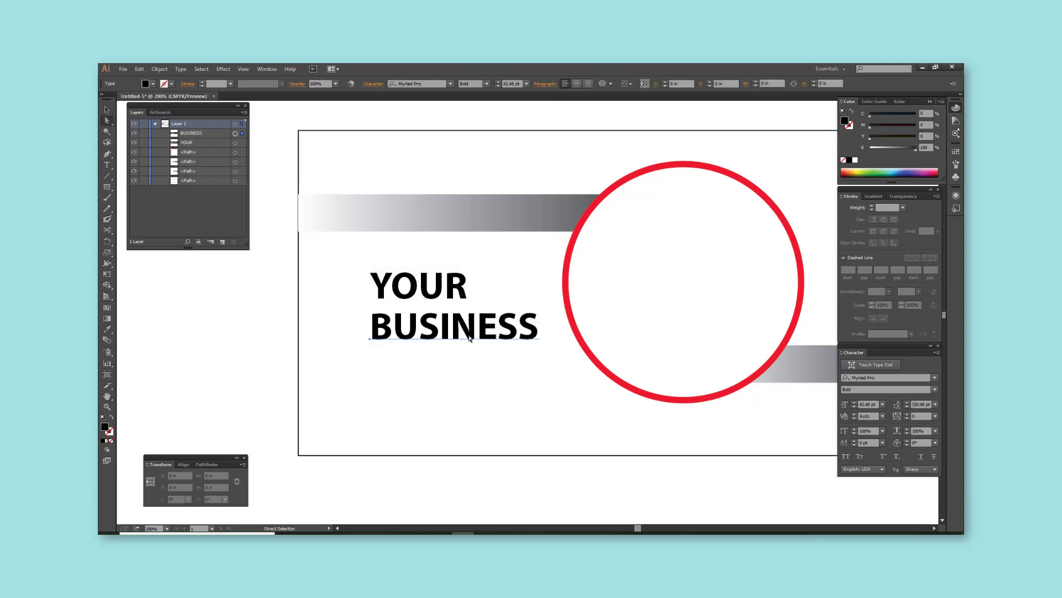
left_click_drag(479, 328, 479, 368)
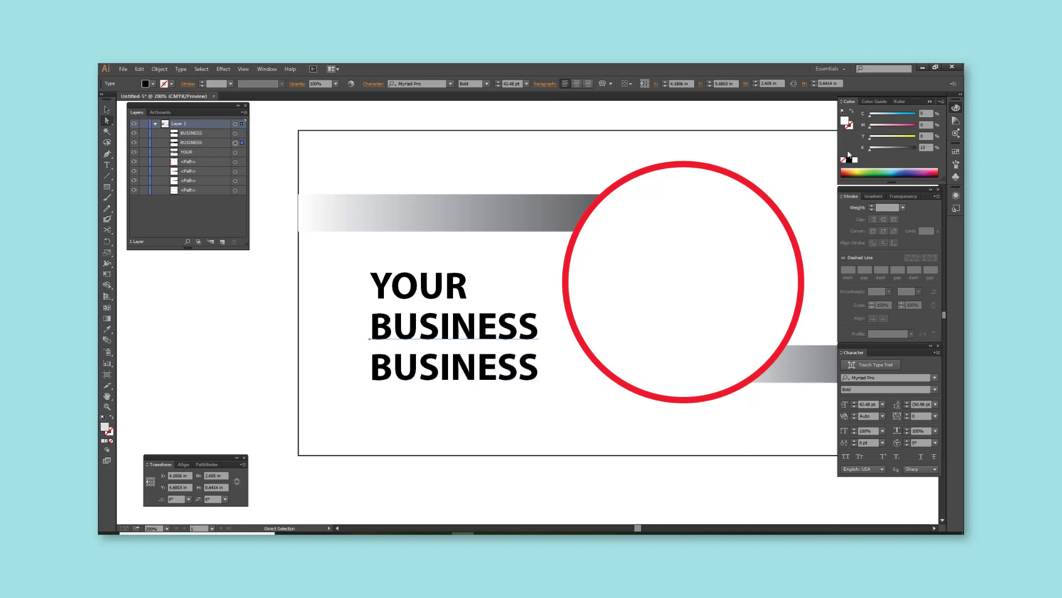
left_click(932, 172)
Retype the third line as NAME and colour it purple
left_click(900, 118)
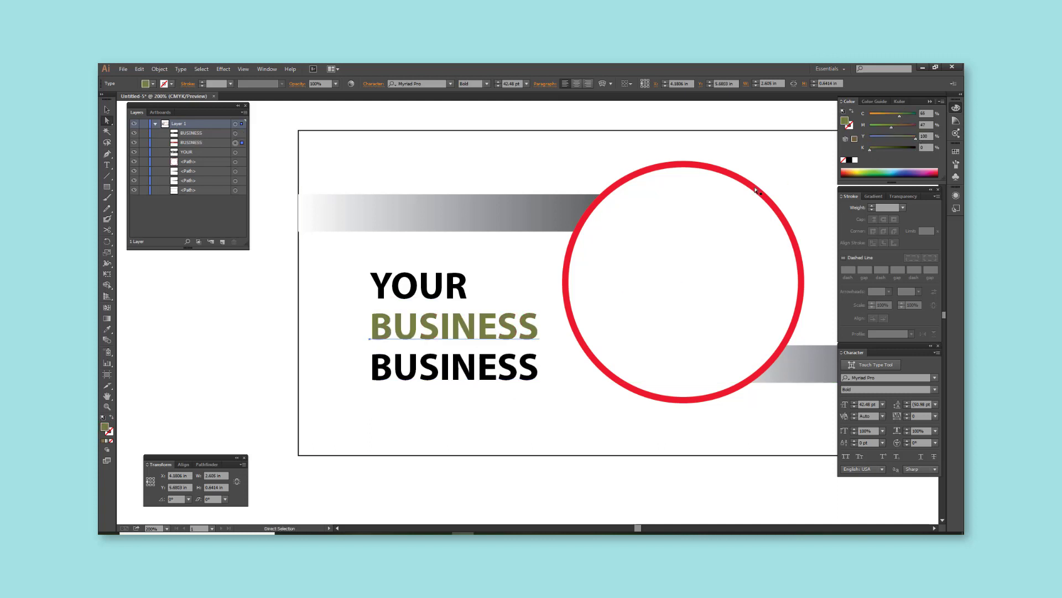
double_click(474, 368)
type("NAME")
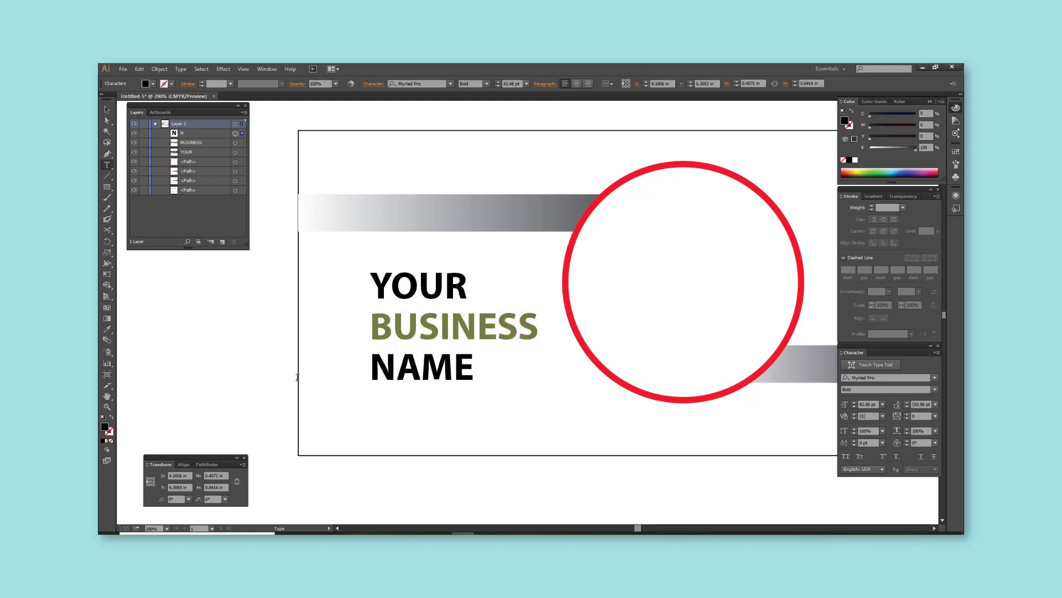
key("Escape")
left_click(871, 148)
left_click(914, 124)
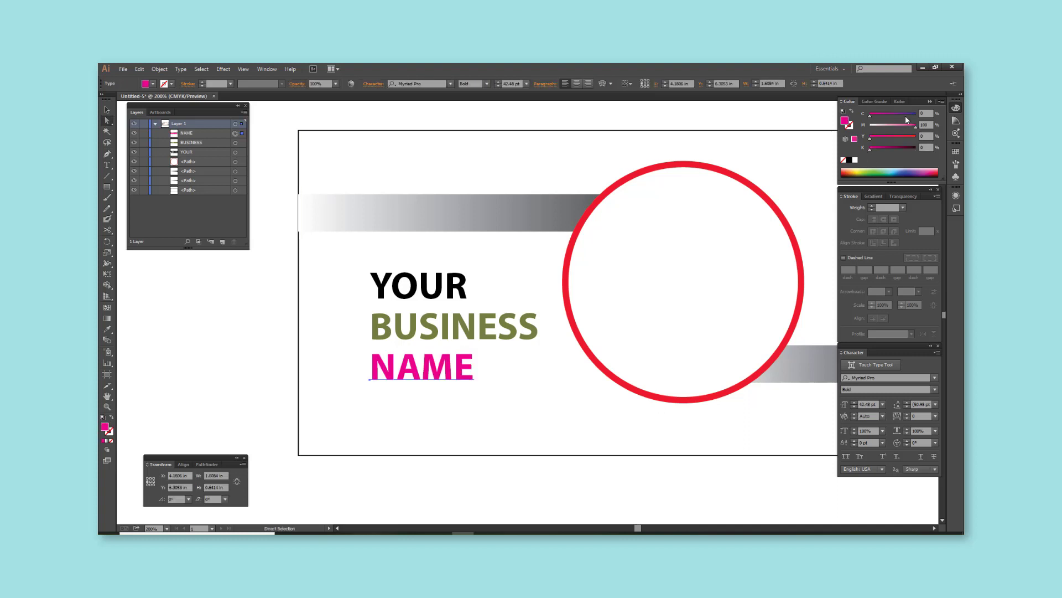
Duplicate NAME below itself as HERE and colour it teal
left_click_drag(413, 363, 413, 394)
double_click(415, 408)
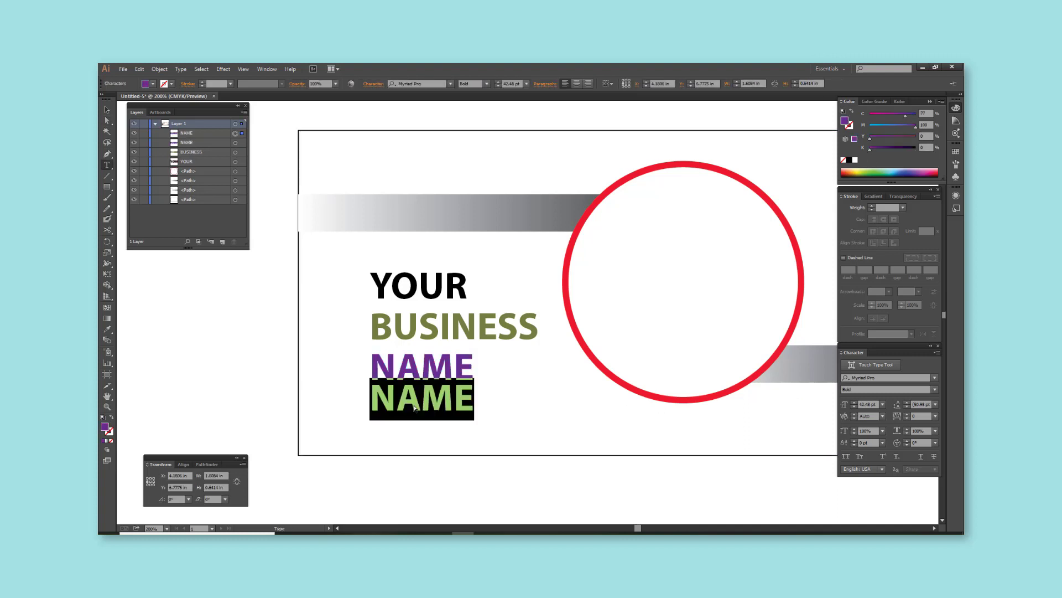
type("HERE")
key("Escape")
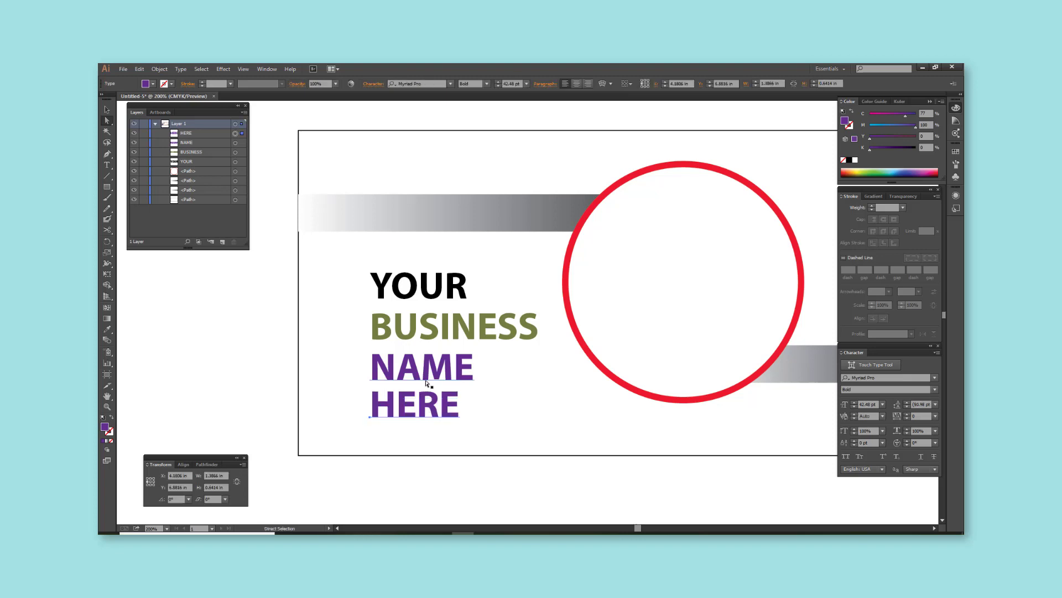
mouse_move(915, 126)
left_mouse_down()
mouse_move(870, 126)
mouse_move(901, 137)
left_mouse_up()
left_click(266, 315)
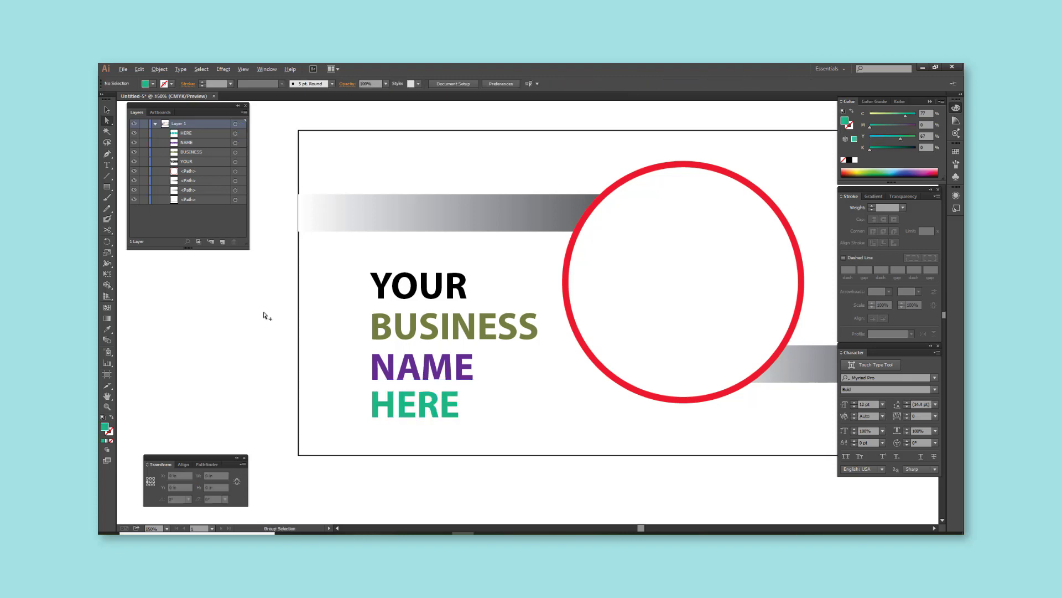
Change the top bar's gradient end stop to red using CMYK values
left_click(310, 243)
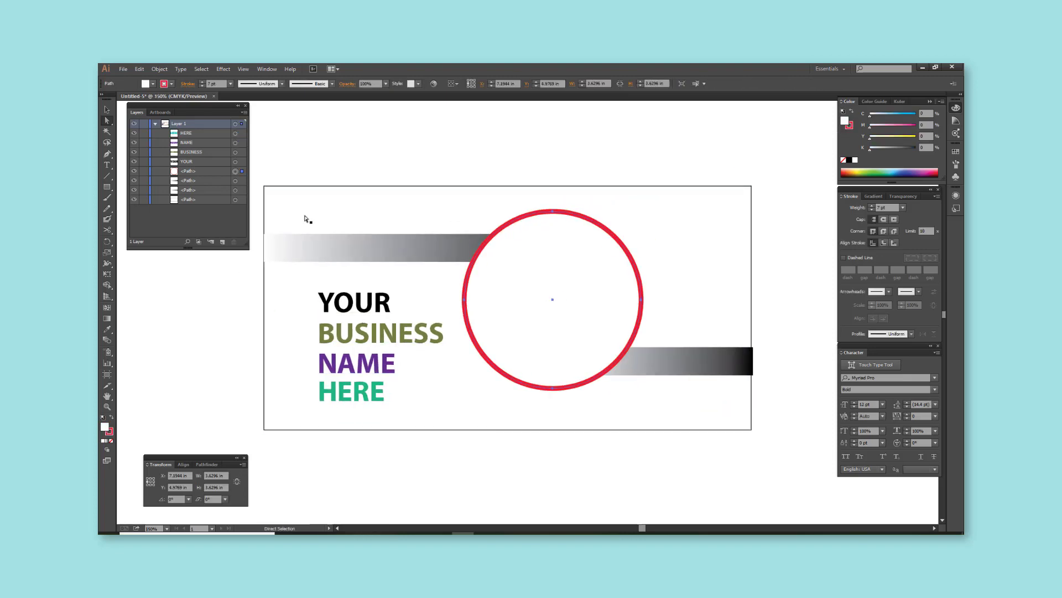
left_click(873, 196)
double_click(924, 266)
left_click(924, 275)
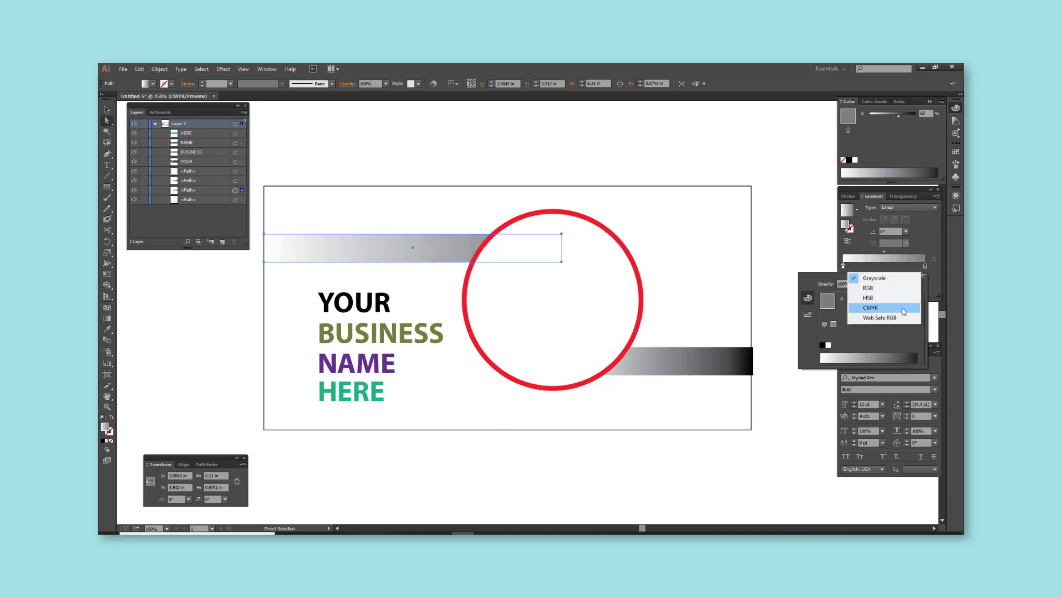
left_click(904, 308)
mouse_move(873, 332)
left_mouse_down()
mouse_move(849, 332)
mouse_move(896, 321)
mouse_move(898, 310)
left_mouse_up()
mouse_move(849, 300)
left_mouse_down()
mouse_move(869, 300)
mouse_move(838, 304)
left_mouse_up()
left_click(689, 360)
Copy the red gradient to the bottom bar with the Eyedropper and onto the circle's outline
key("i")
left_click(443, 246)
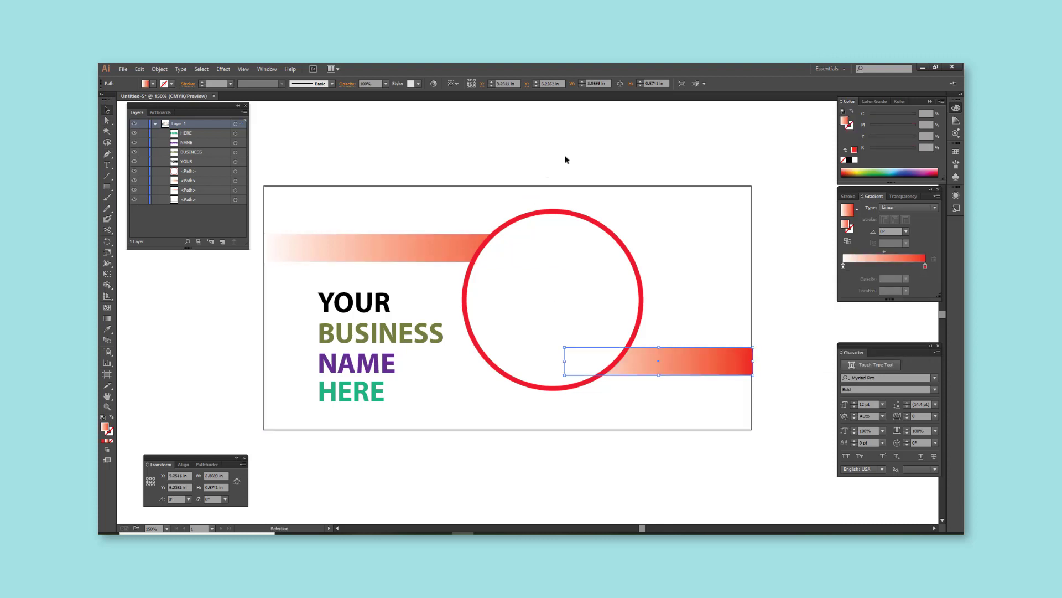
left_click(609, 244)
left_click(860, 255)
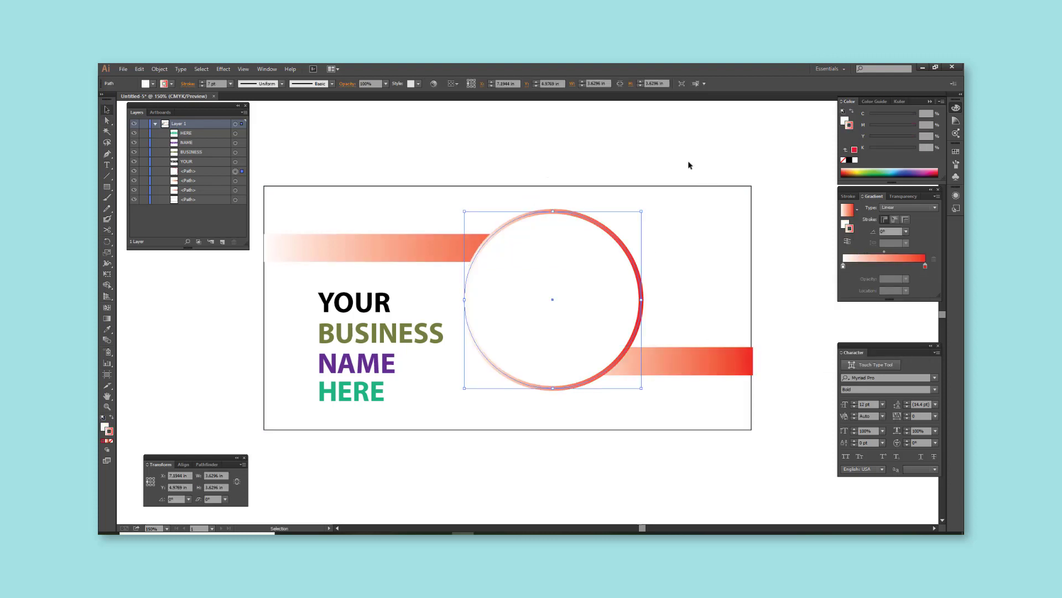
key("ctrl+shift+a")
left_click(583, 321)
left_click(159, 68)
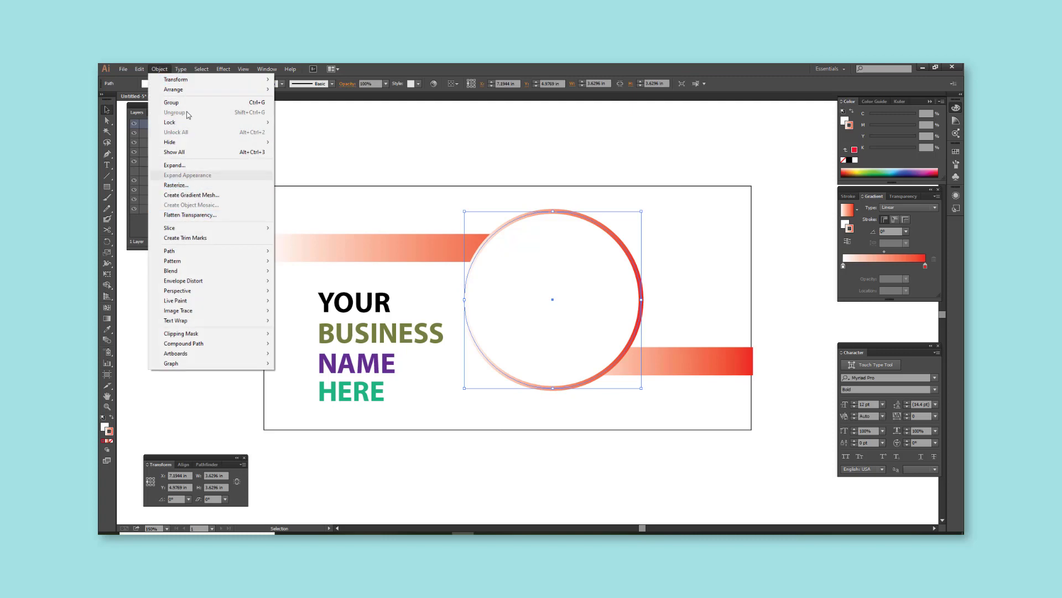
Open the businessman photo from the Desktop, copy it, and close it without saving
left_click(132, 102)
left_click(135, 252)
left_click(306, 246)
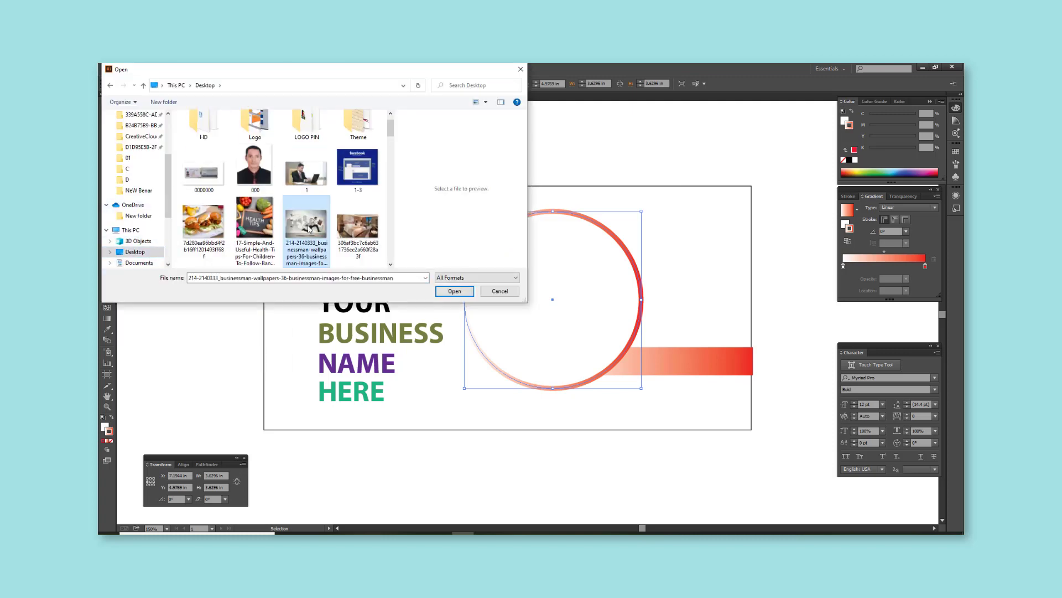
key("Return")
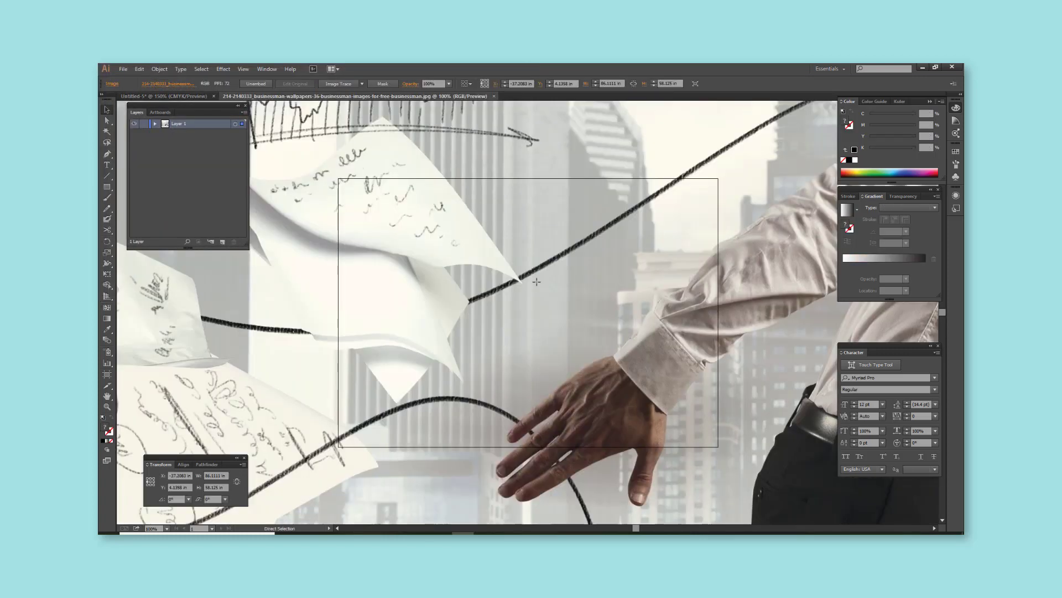
key("ctrl+w")
key("n")
Paste the photo into the banner and scale it to cover the circle
key("ctrl+v")
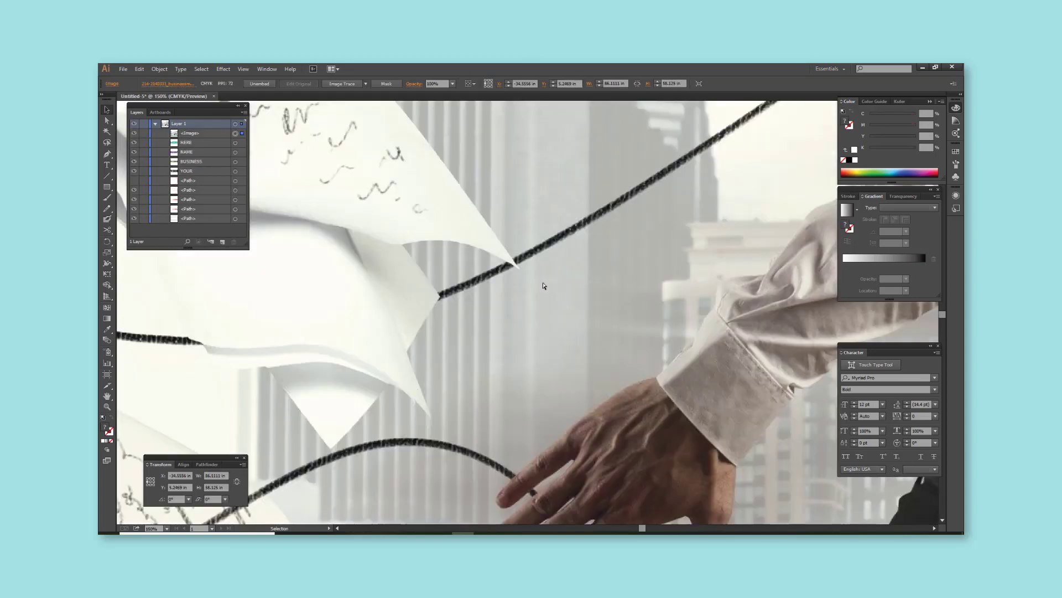
key("Return")
key("Escape")
left_click_drag(543, 283, 530, 310)
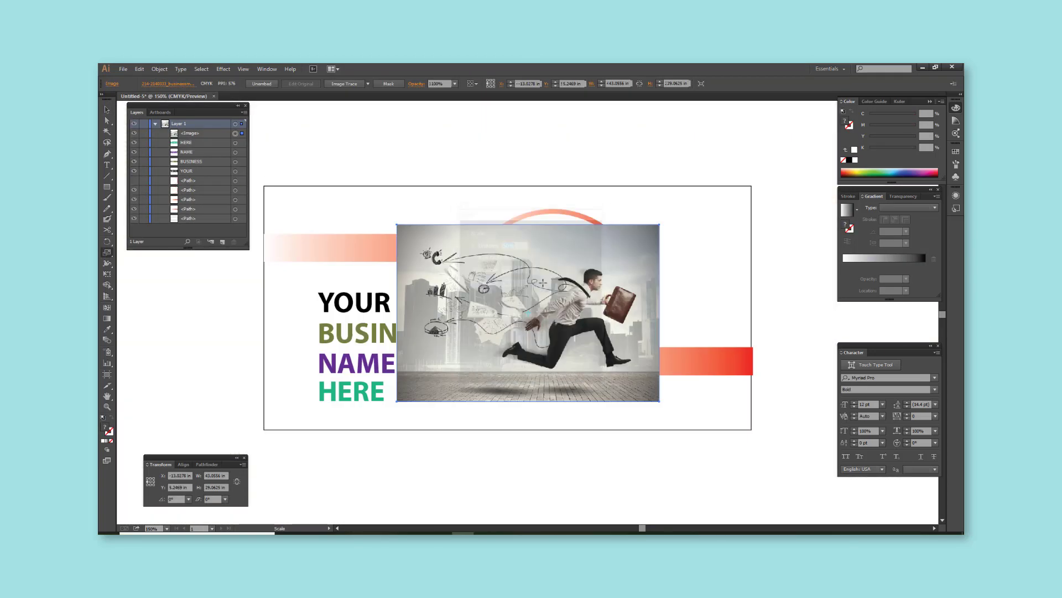
key("v")
left_click_drag(594, 270, 673, 204)
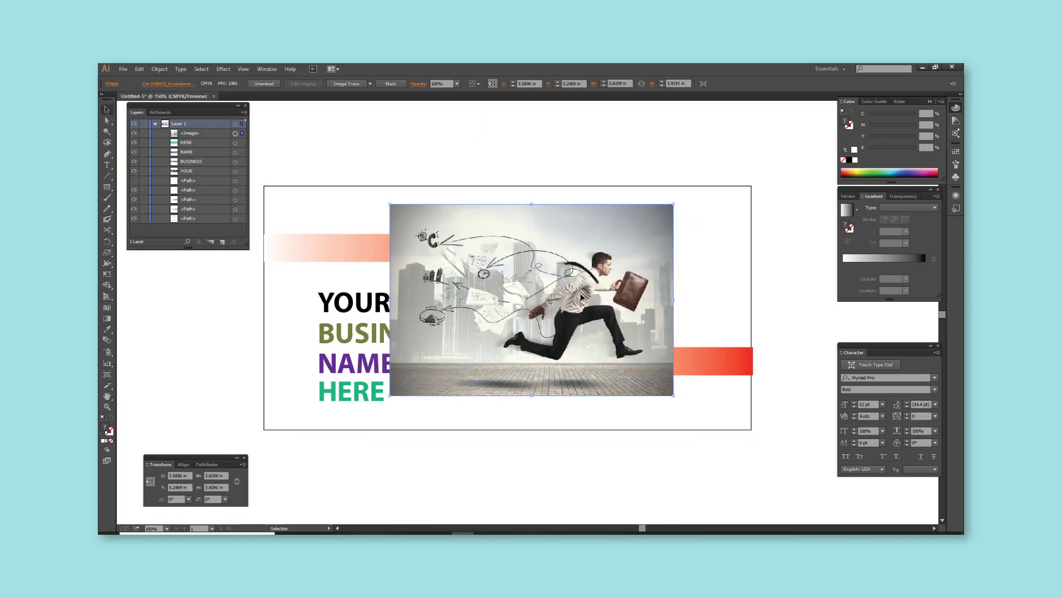
Clip the photo inside the circle with Ctrl+7
key("ctrl+shift+[")
left_click(581, 297, "shift")
key("ctrl+7")
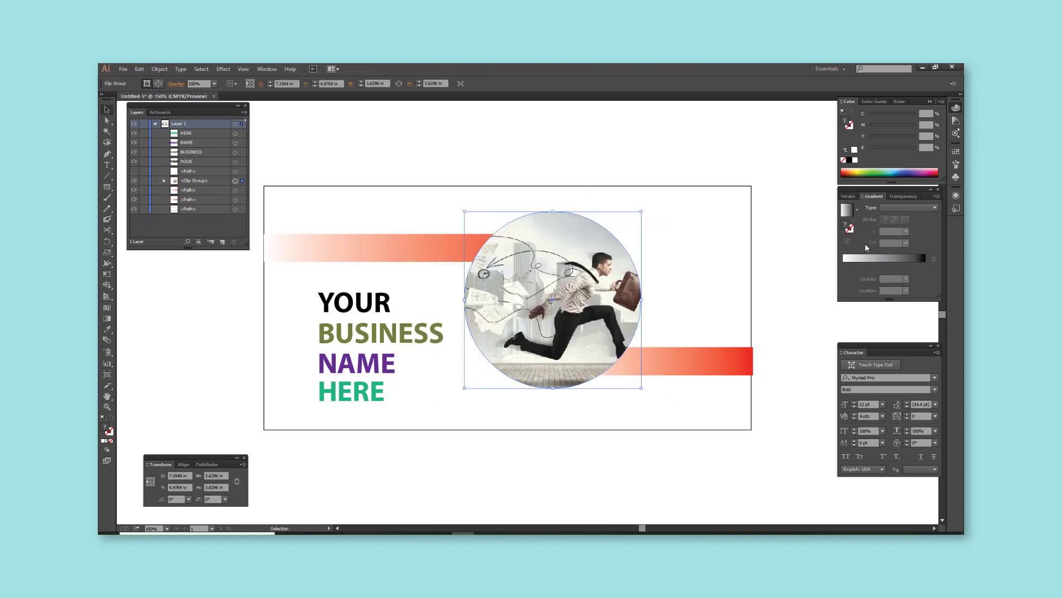
key("x")
key("k")
left_click(707, 349)
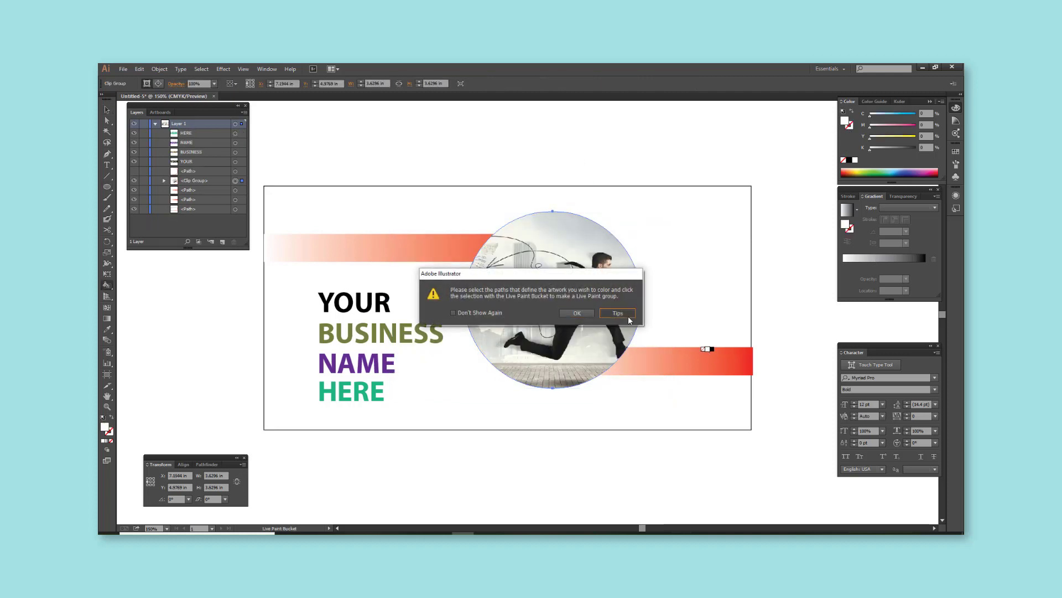
key("Return")
key("Return")
Give the circle a 12 pt outline using the bars' red gradient
key("v")
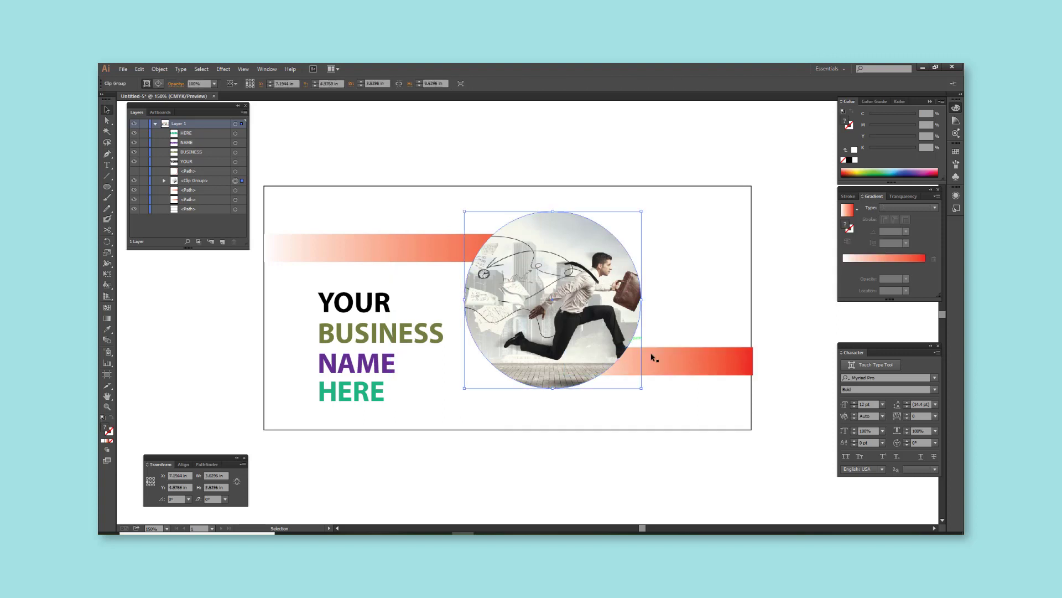
left_click(659, 361)
key("i")
key("x")
key("shift+s")
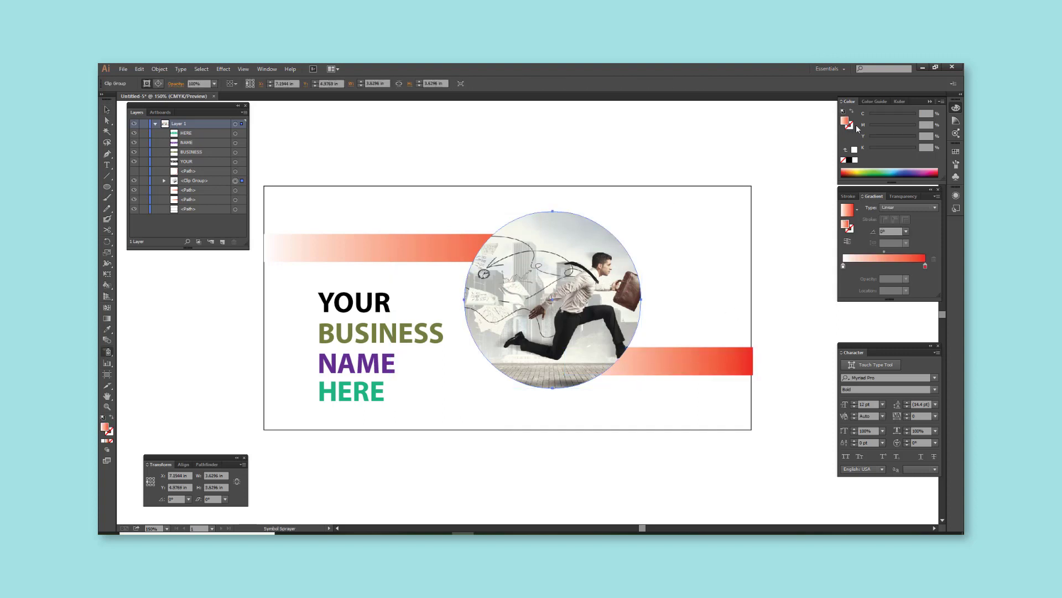
left_click(850, 196)
left_click(872, 206)
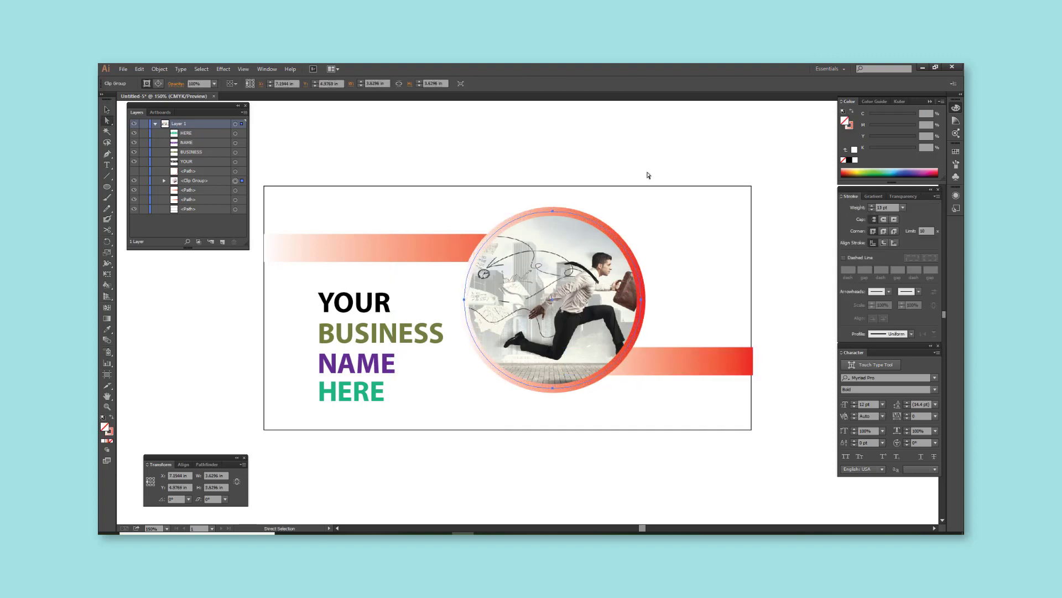
key("v")
left_click(646, 163)
Draw a small blue-filled circle below the photo
left_click_drag(662, 162, 677, 157)
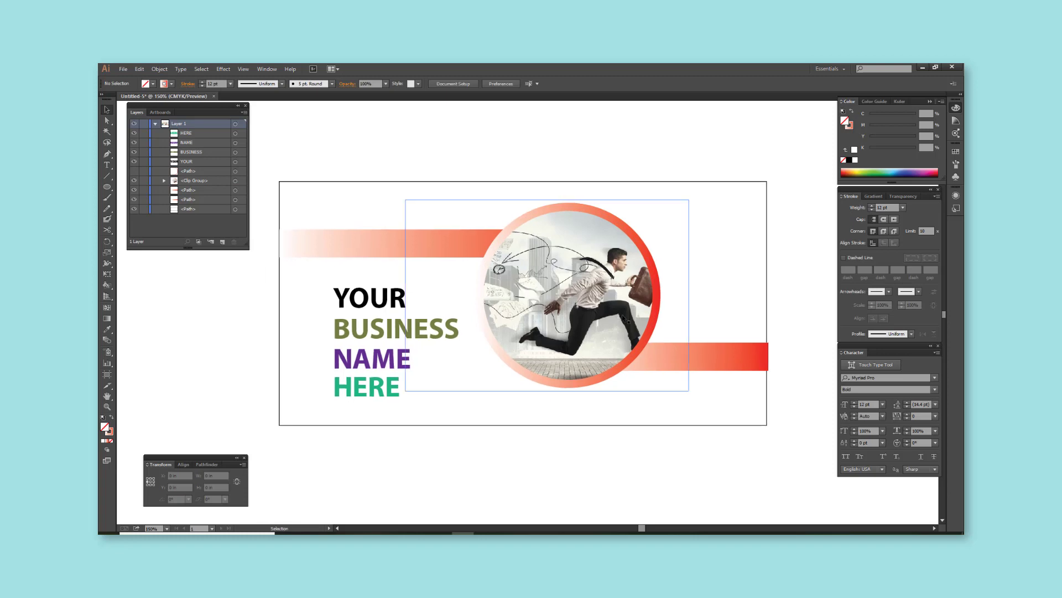
scroll(480, 394, "up", 1)
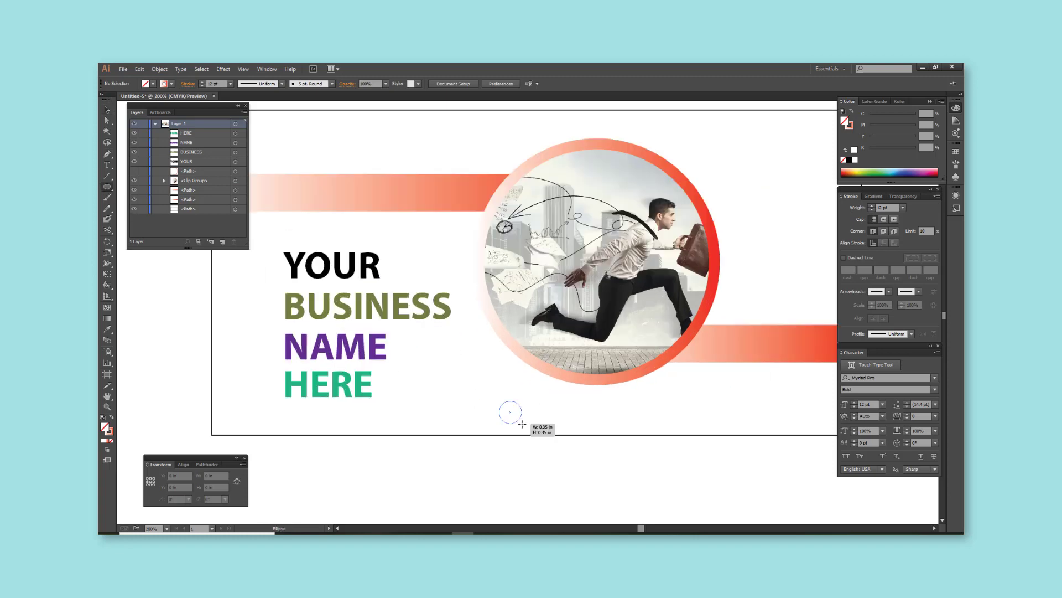
left_click_drag(497, 398, 523, 426)
key("v")
left_click(523, 415)
key("shift+x")
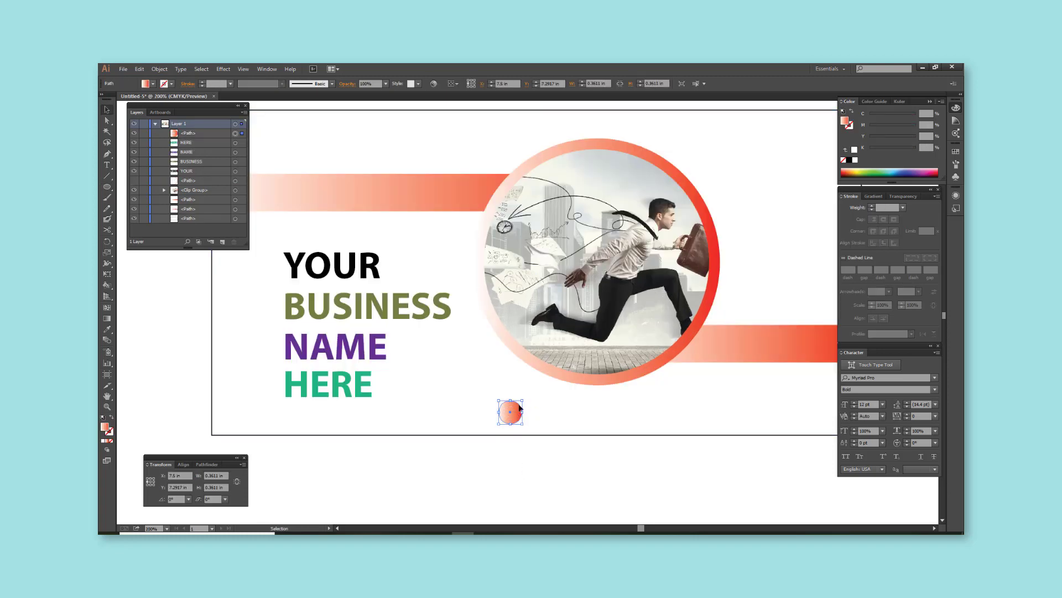
left_click_drag(919, 117, 885, 117)
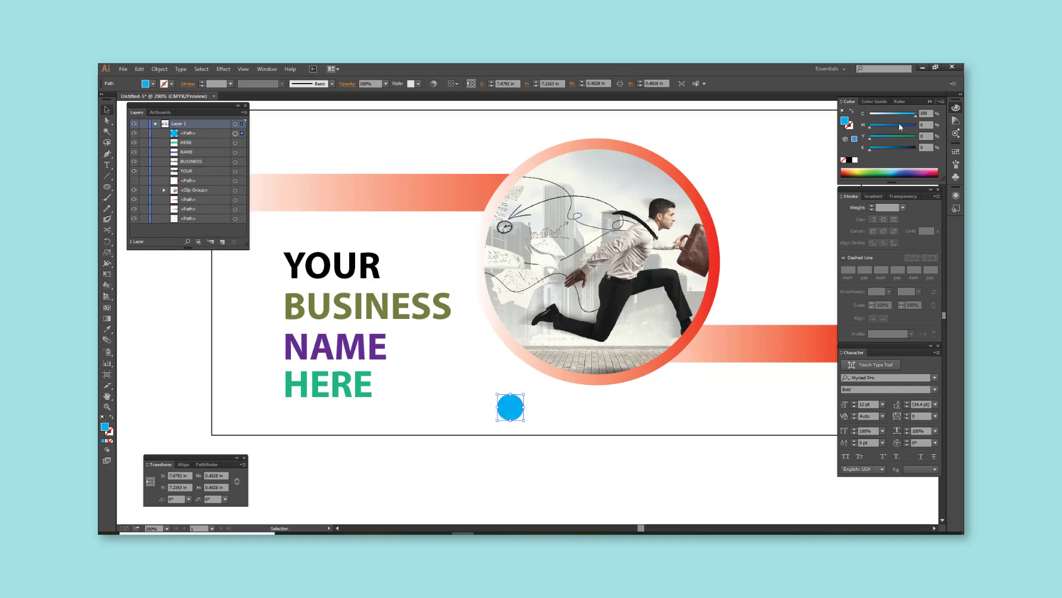
Add an F letter centred inside the blue circle
key("t")
left_click(572, 401)
type("F")
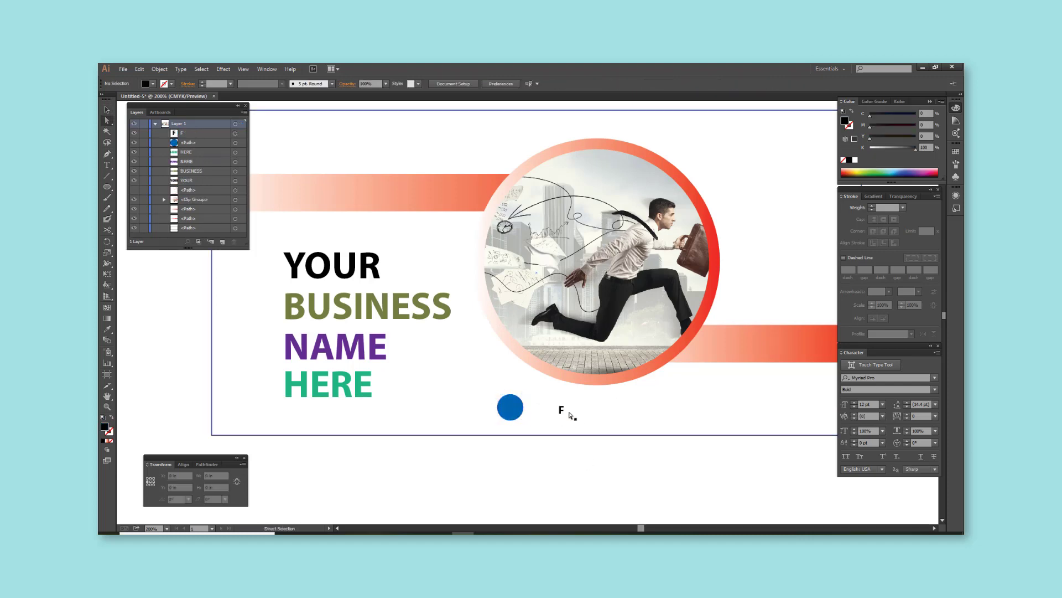
left_click_drag(565, 412, 504, 417)
Make the F lowercase with Change Case, enlarge it and fill it white
left_click(180, 69)
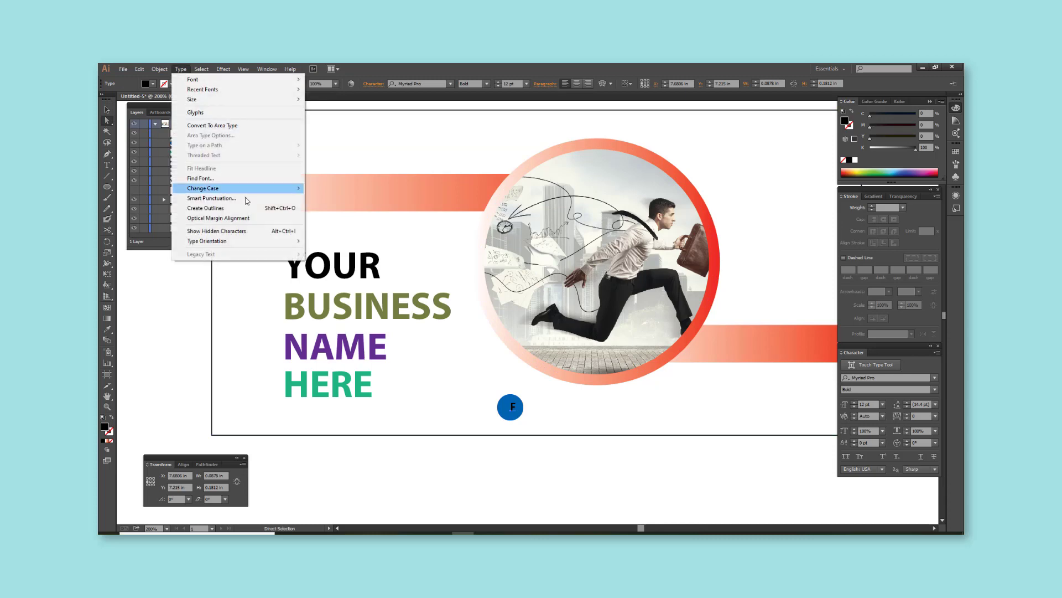
left_click(181, 70)
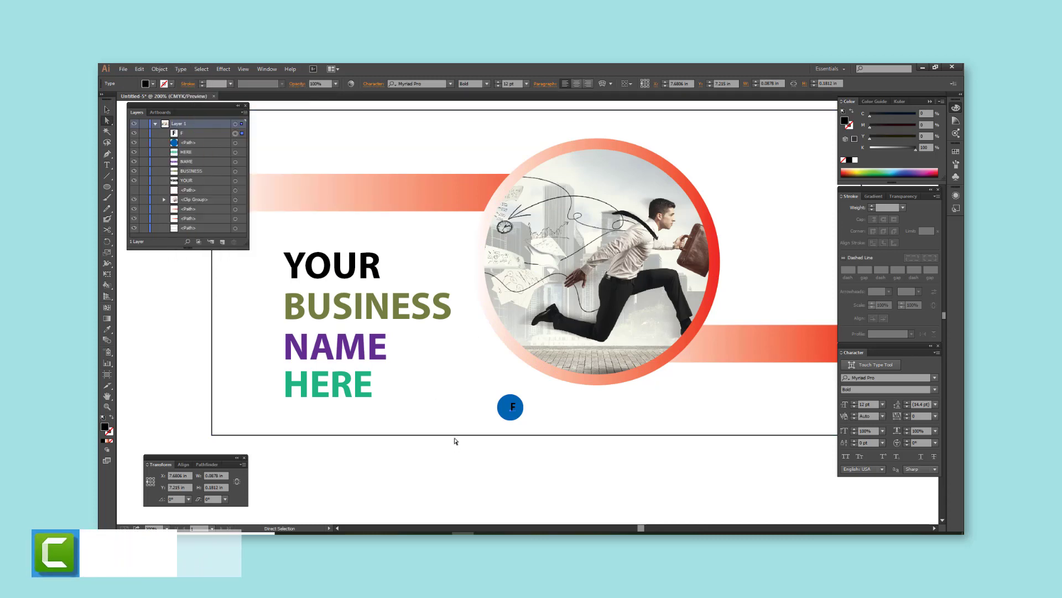
scroll(534, 399, "up", 1)
left_click(166, 71)
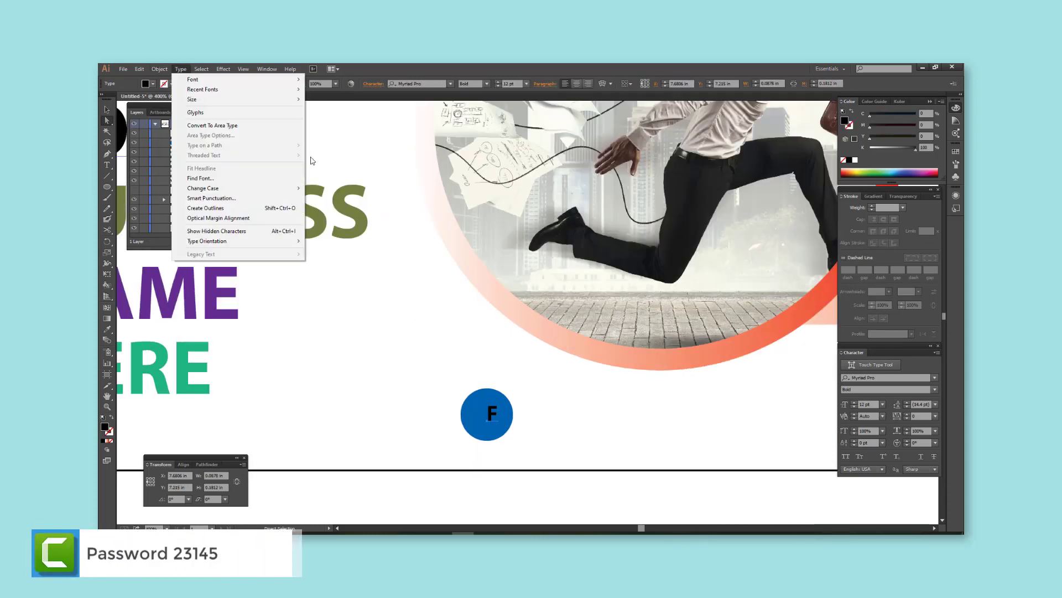
left_click(340, 199)
scroll(519, 396, "up", 3)
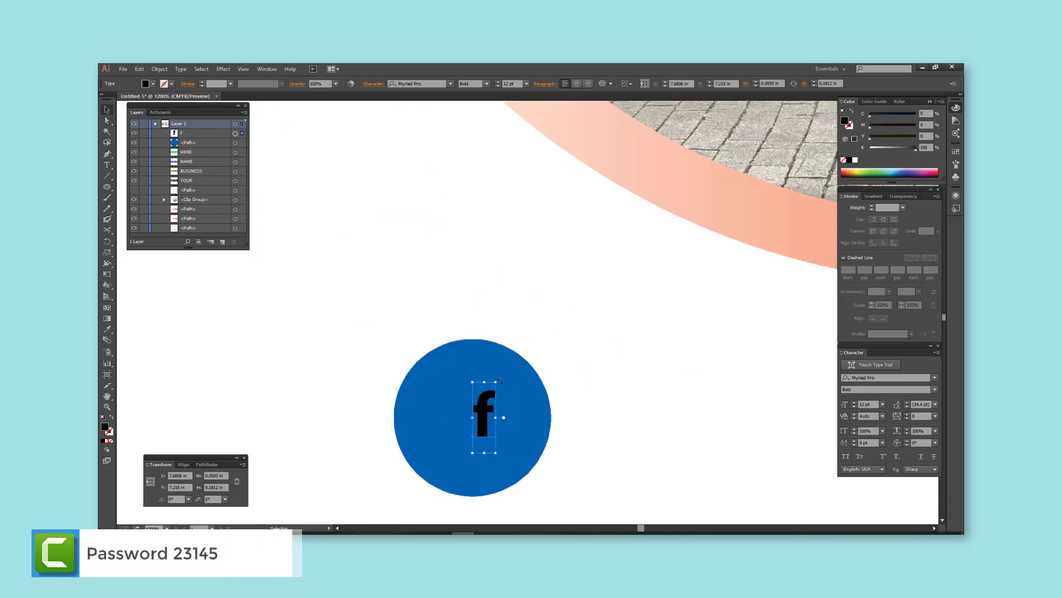
left_click_drag(498, 380, 491, 353)
left_click(855, 160)
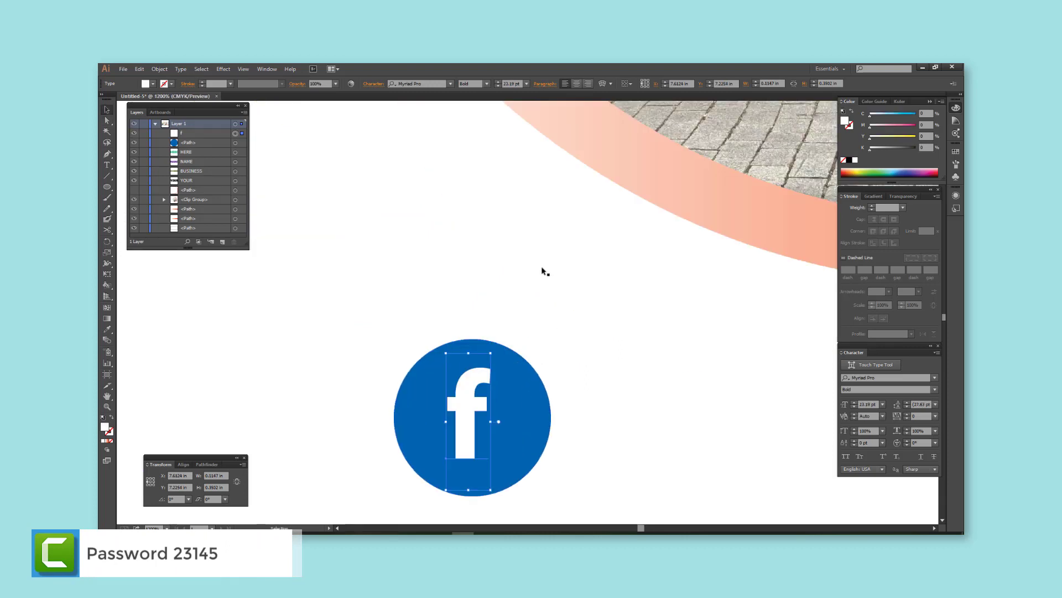
scroll(470, 405, "down", 3)
Duplicate the f icon to the right to make a row of four icons
left_click_drag(517, 410, 610, 410)
key("ctrl+d")
key("ctrl+d")
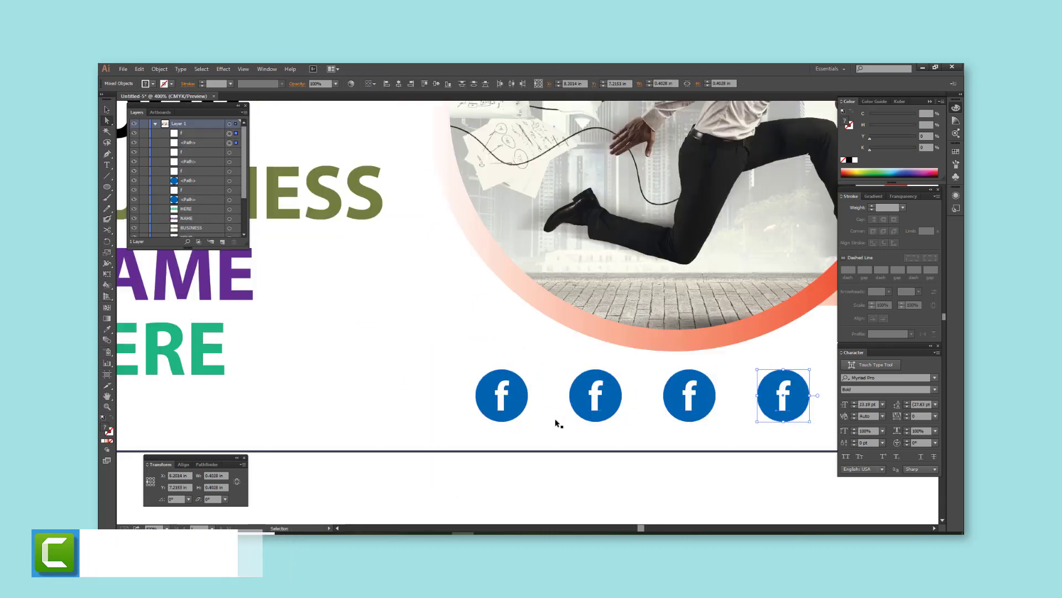
scroll(578, 446, "down", 3)
left_click(543, 491)
scroll(543, 490, "up", 2)
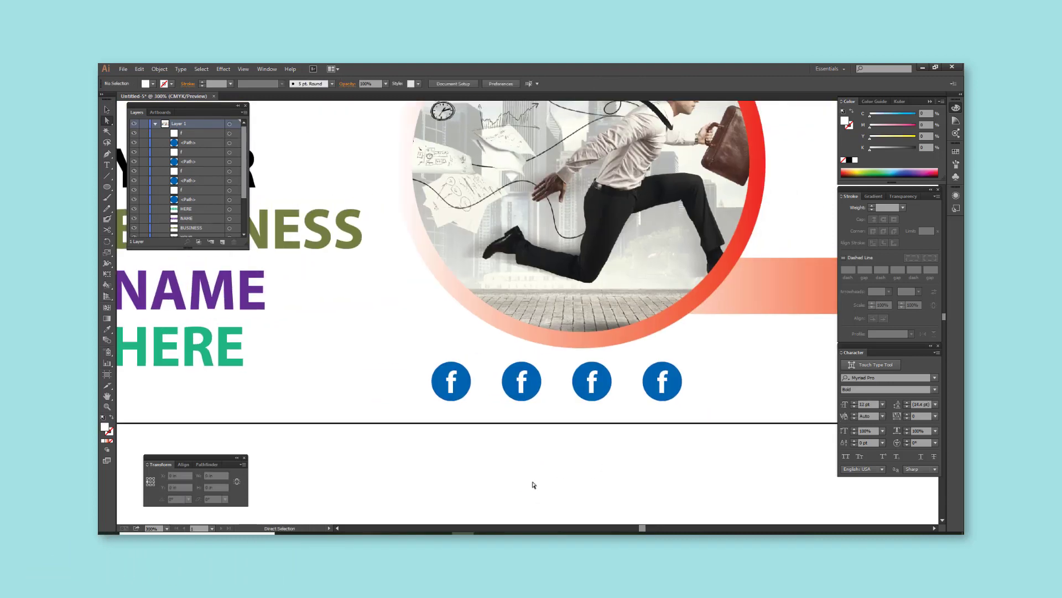
Turn the second icon into a centred t on a light cyan circle
double_click(522, 385)
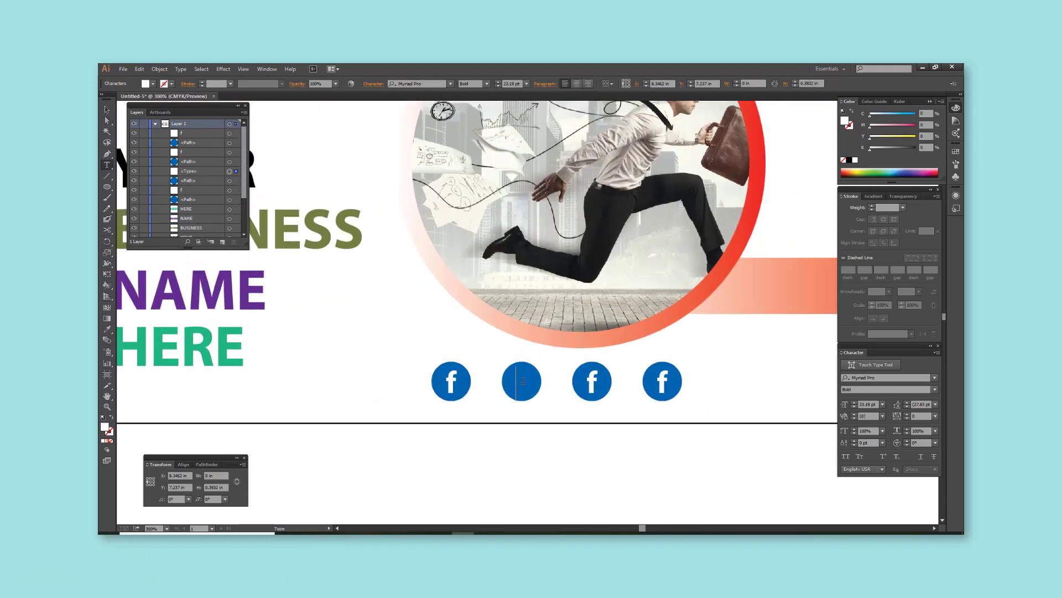
type("t")
left_click(521, 382)
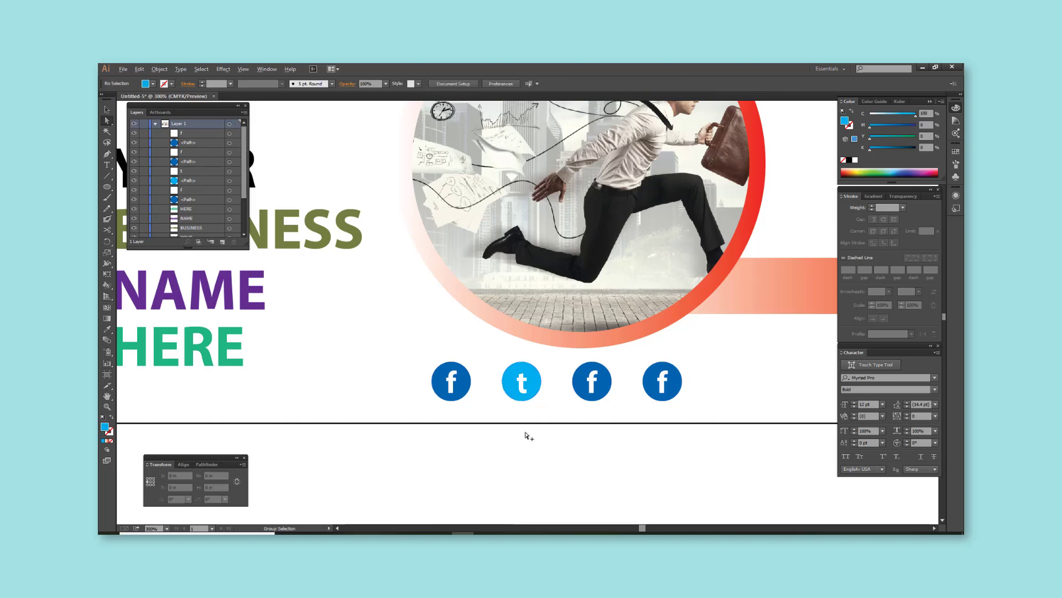
scroll(527, 434, "up", 2)
left_click_drag(522, 335, 520, 334)
Change the third icon to 'in' on a red circle, centred
double_click(661, 332)
type("in")
left_click(660, 359, "ctrl")
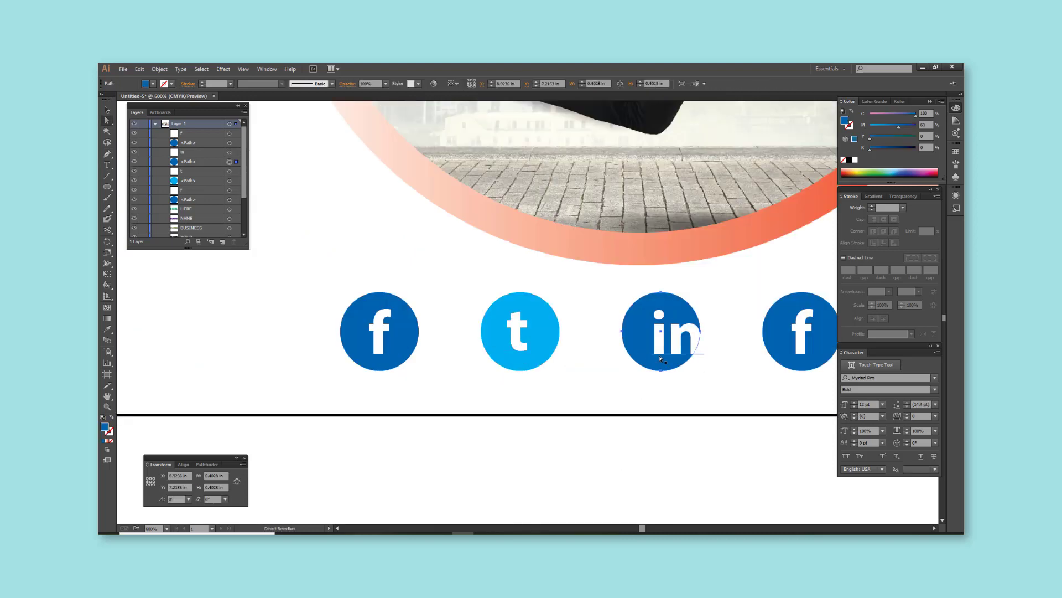
mouse_move(869, 125)
left_mouse_down()
mouse_move(916, 125)
mouse_move(916, 136)
left_mouse_up()
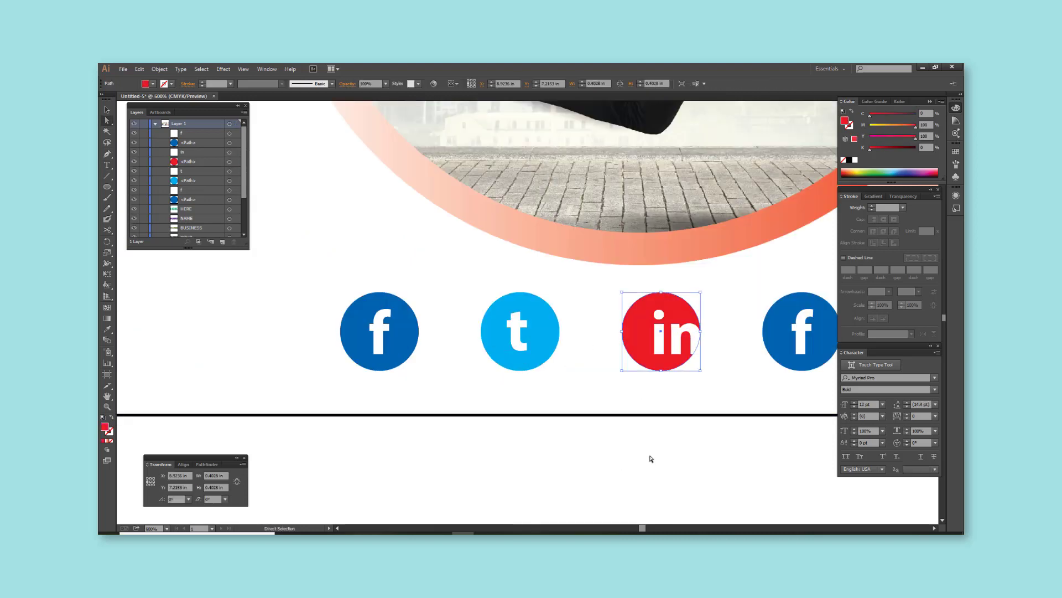
left_click(649, 457)
left_click_drag(674, 343, 665, 336)
Make the fourth icon a centred w on a green circle
scroll(365, 365, "down", 2)
scroll(538, 361, "up", 2)
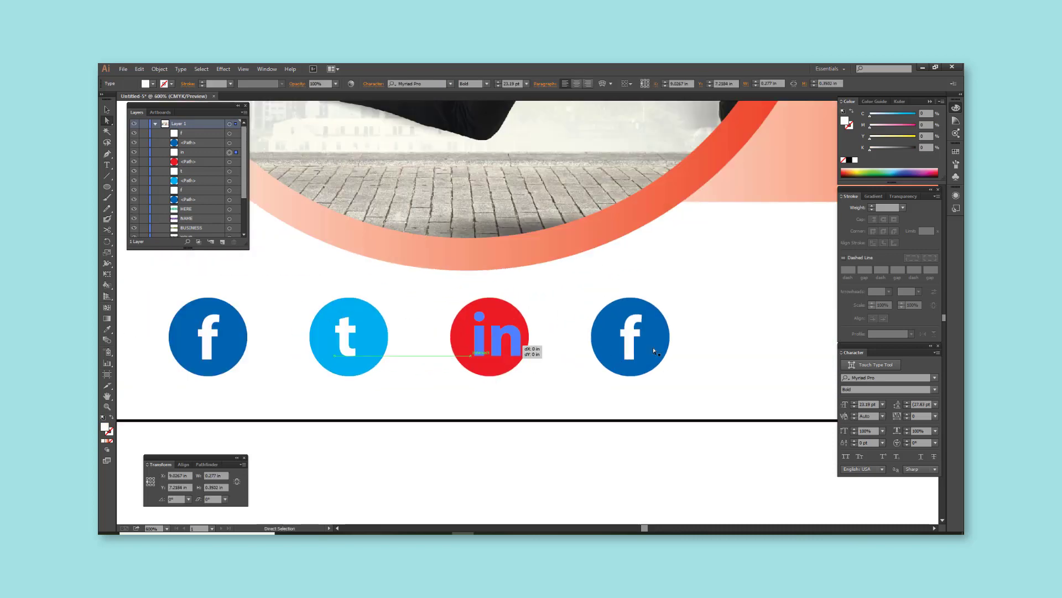
left_click(630, 366)
left_click_drag(869, 138, 916, 137)
double_click(631, 337)
type("w")
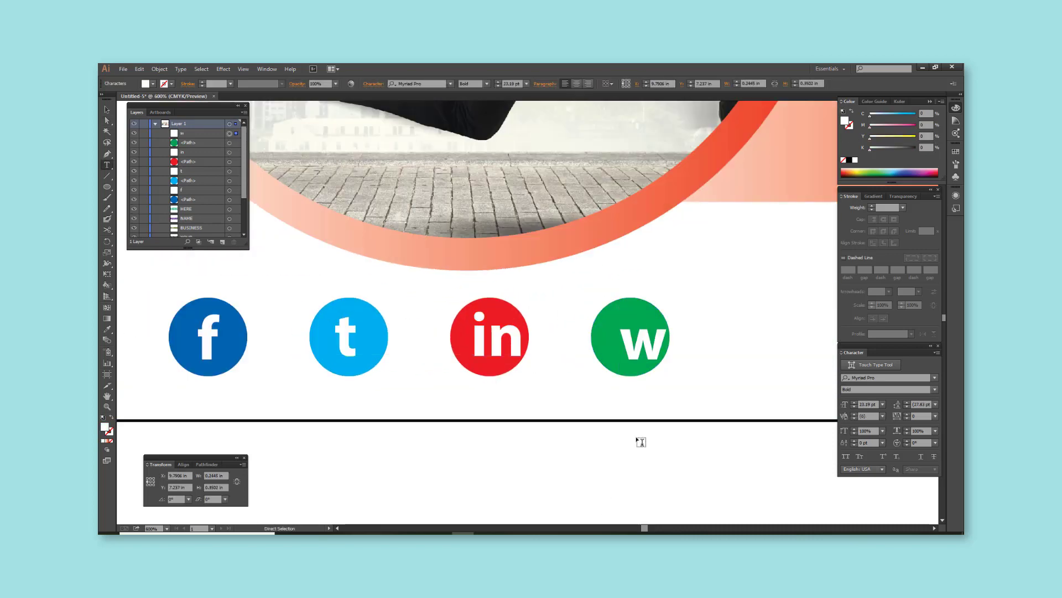
left_click_drag(660, 345, 646, 339)
scroll(603, 380, "down", 5)
scroll(622, 355, "up", 2)
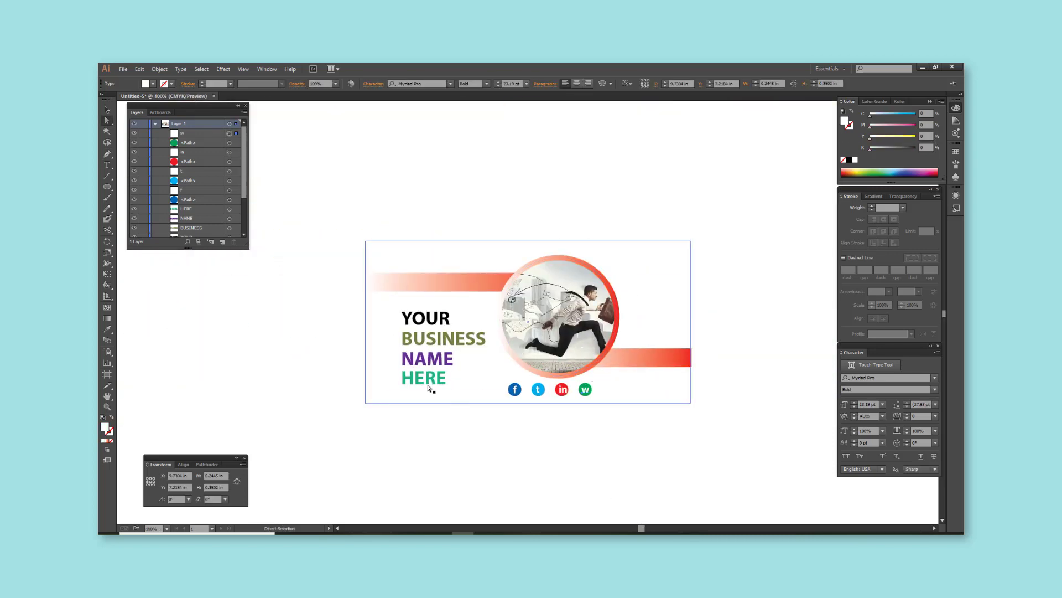
Copy the HERE text to the banner's upper right and retype it as Logo
left_click_drag(434, 387, 667, 289)
scroll(667, 289, "up", 2)
double_click(622, 289)
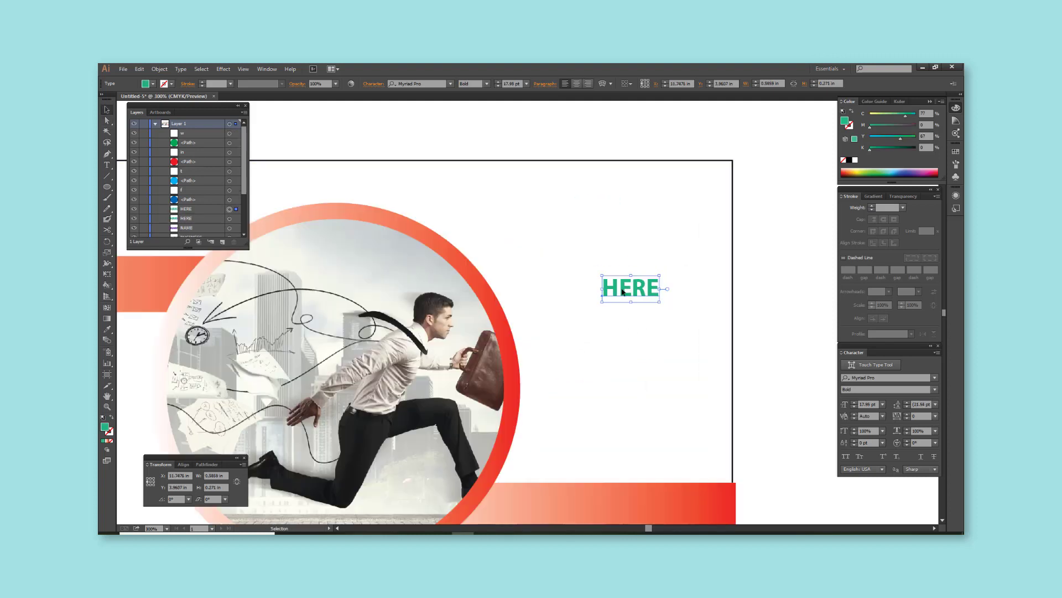
type("I")
type("Logo")
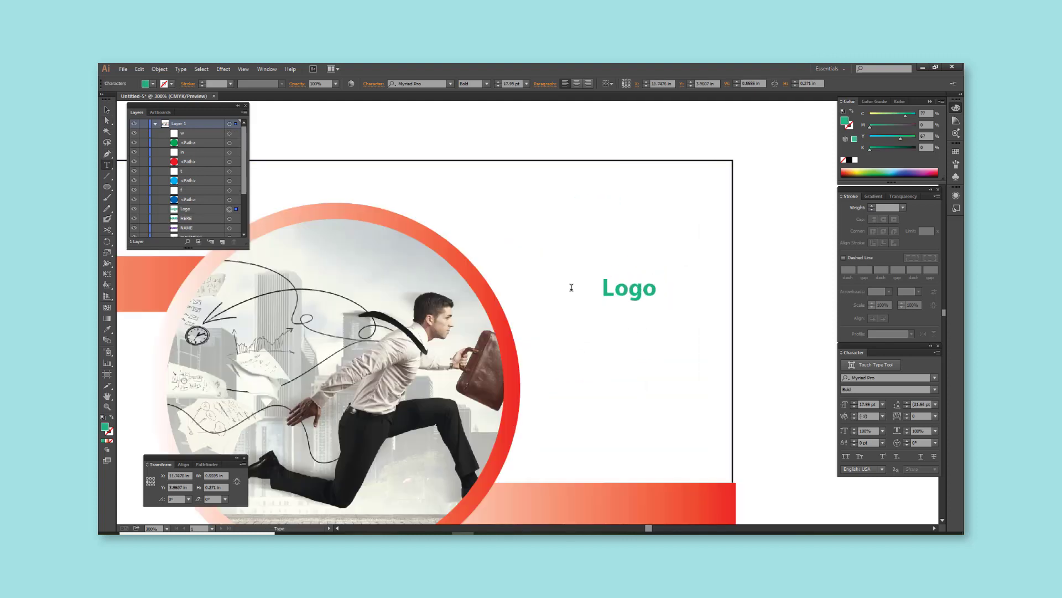
key("Escape")
Copy Logo just below, retype it as Here and colour it magenta
left_click_drag(636, 298, 636, 373)
double_click(636, 371)
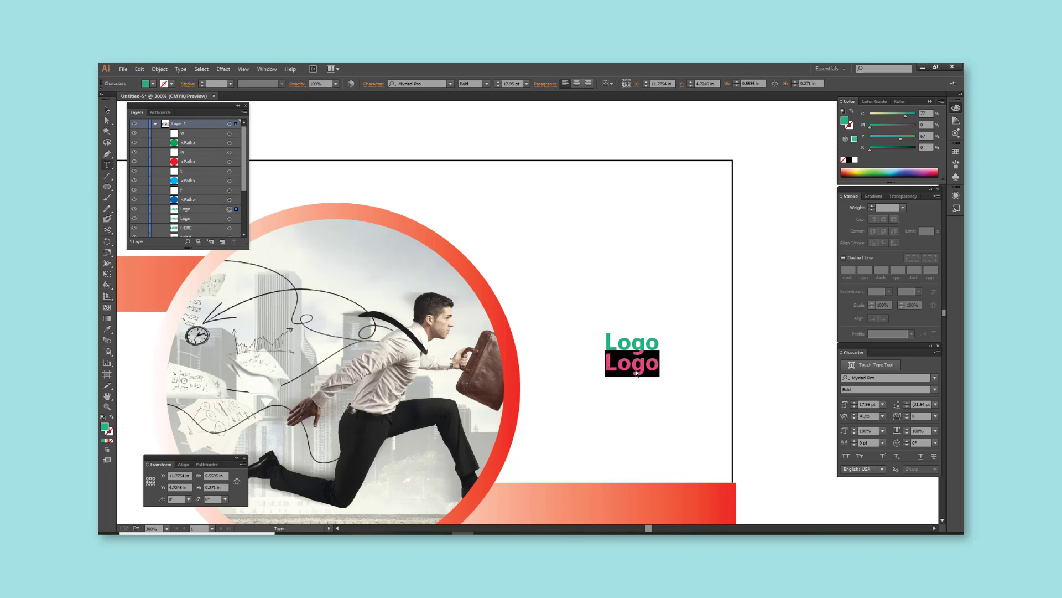
type("here")
key("Home")
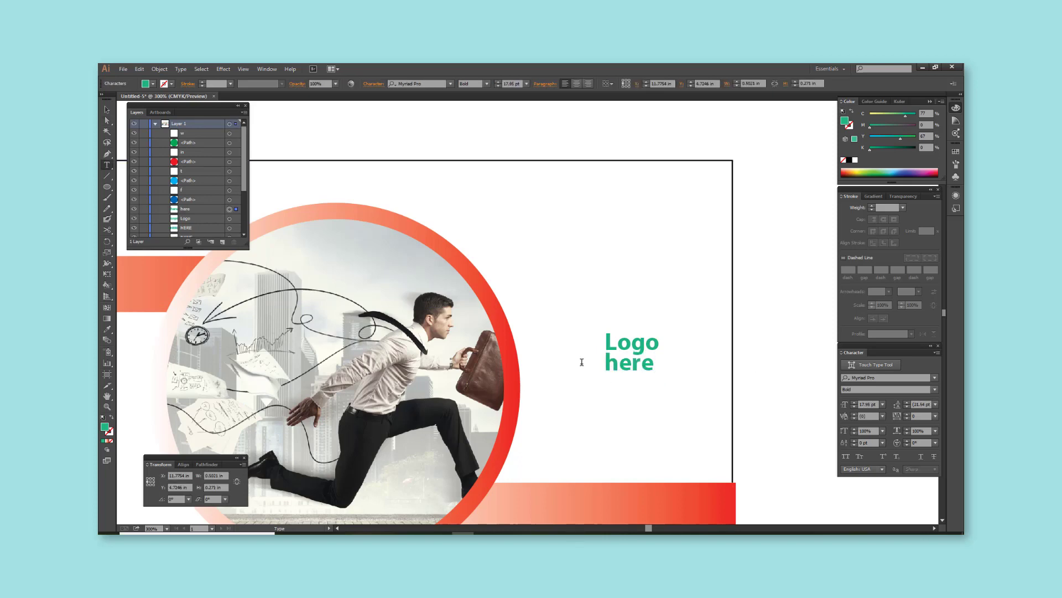
type("H")
key("BackSpace")
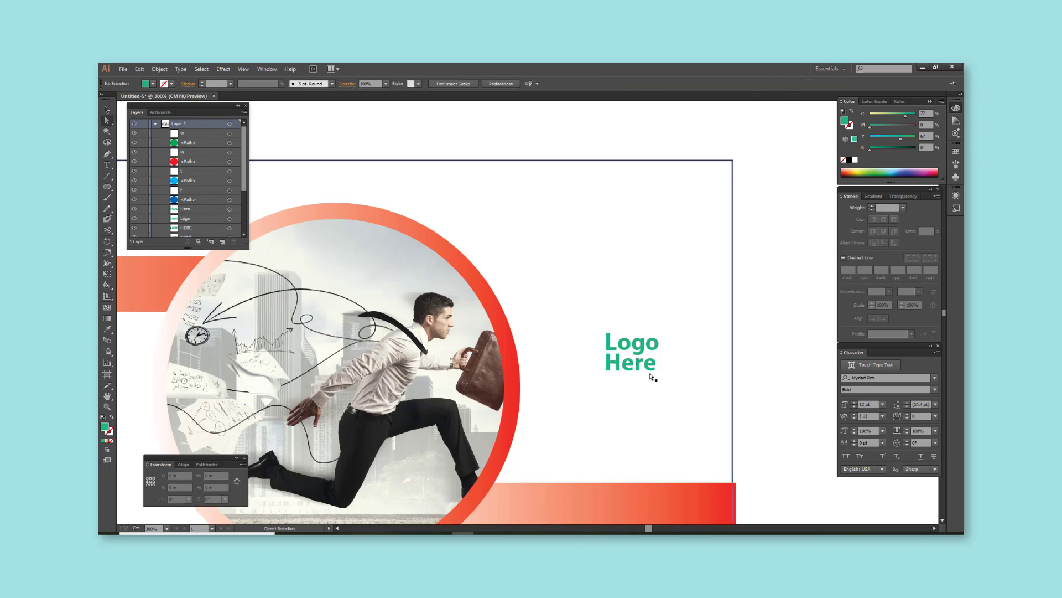
key("Escape")
mouse_move(880, 119)
left_mouse_down()
mouse_move(870, 116)
mouse_move(916, 128)
left_mouse_up()
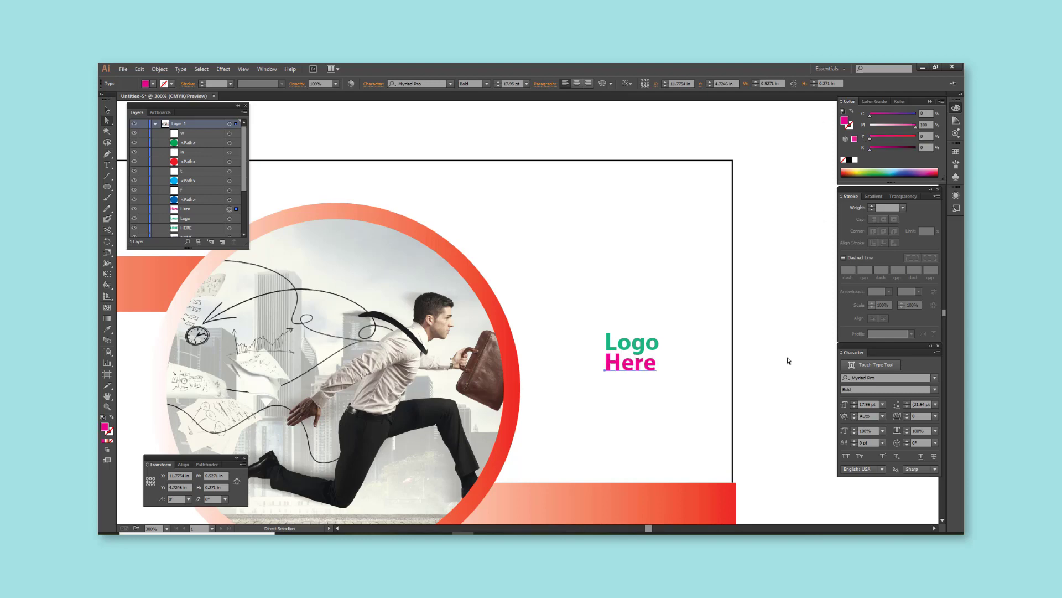
left_click(787, 360)
Draw an outlined circle around the Logo Here text
left_click_drag(632, 352, 671, 391)
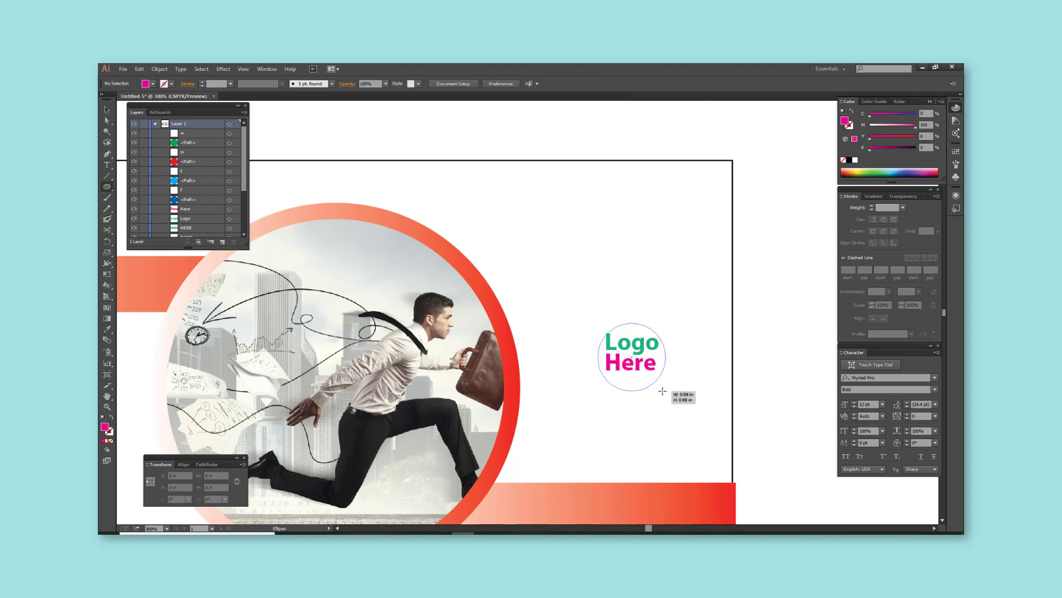
key("shift+x")
key("v")
key("ctrl+minus")
key("ctrl+minus")
left_click(772, 394)
scroll(773, 394, "down", 2)
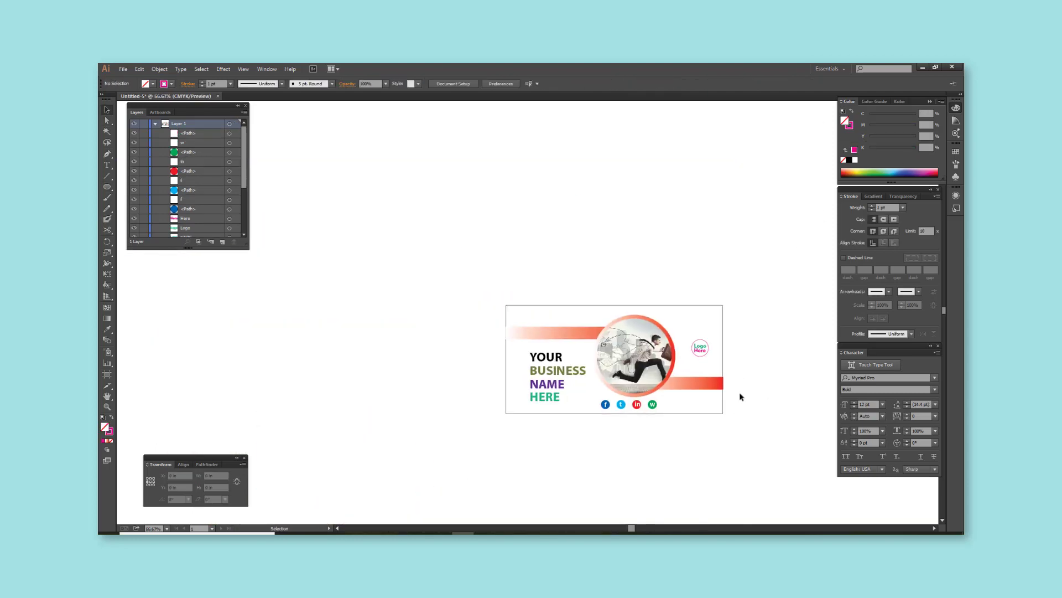
scroll(699, 401, "up", 2)
Pan the view to centre the banner for adding the black background
left_click_drag(657, 405, 665, 407)
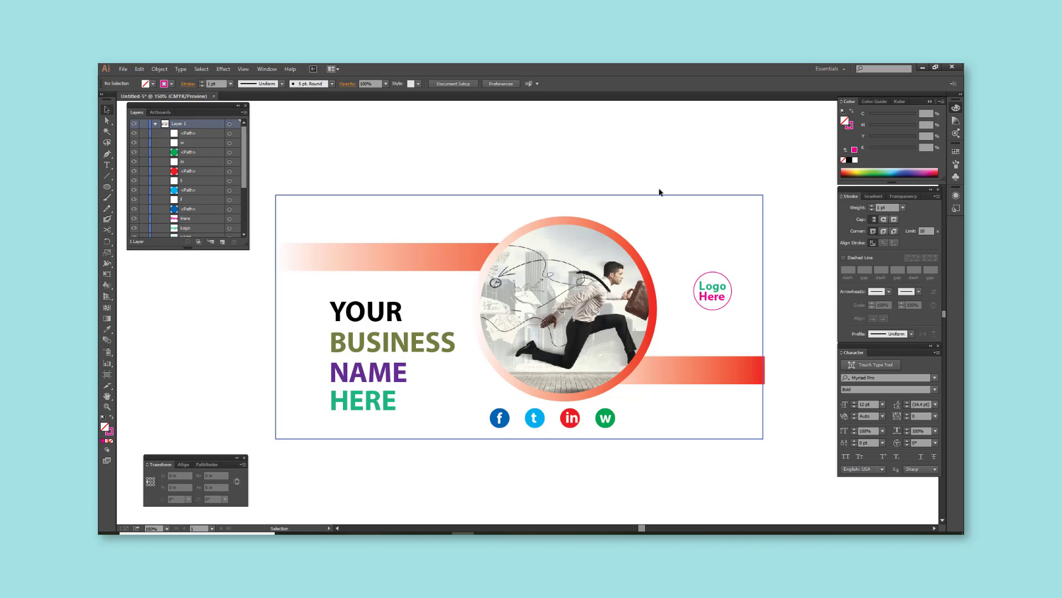
key("alt")
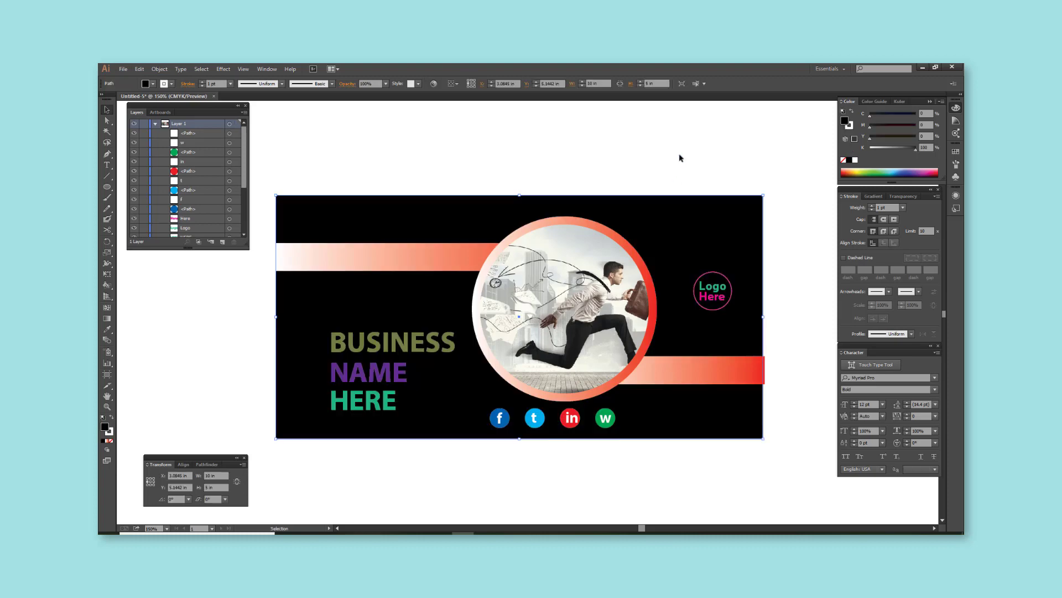